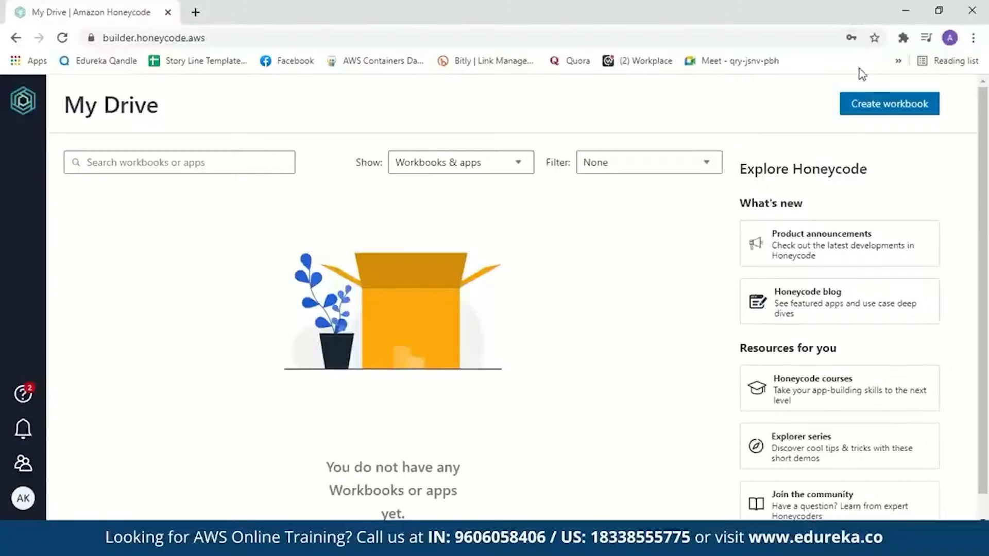
Create a new workbook from scratch named TeamTask.
left_click(864, 110)
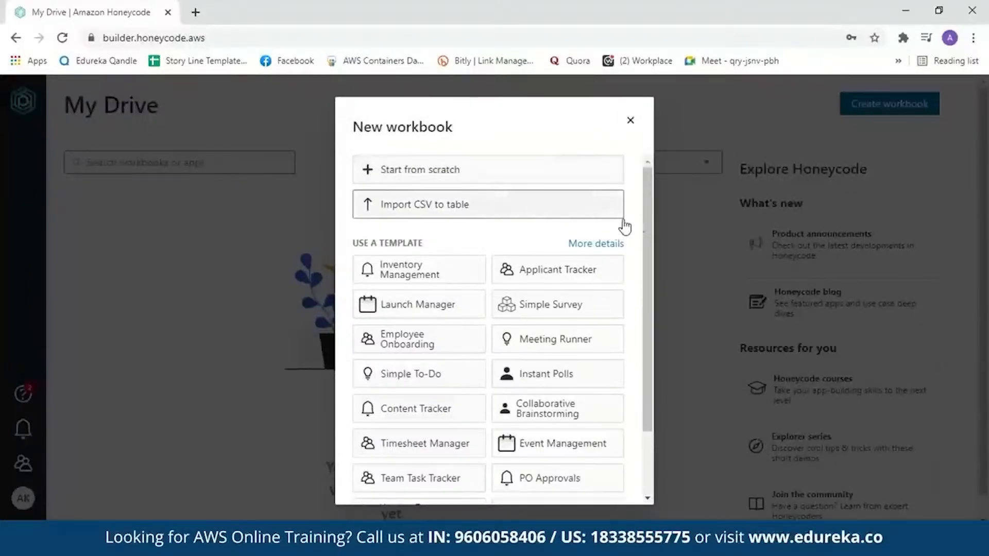
scroll(653, 291, "down", 2)
scroll(653, 279, "up", 2)
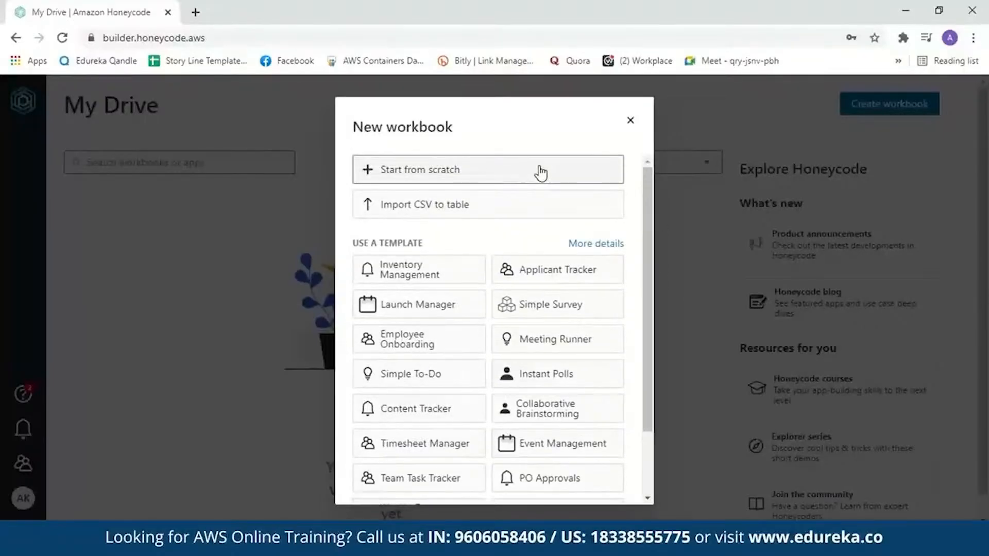
left_click(540, 174)
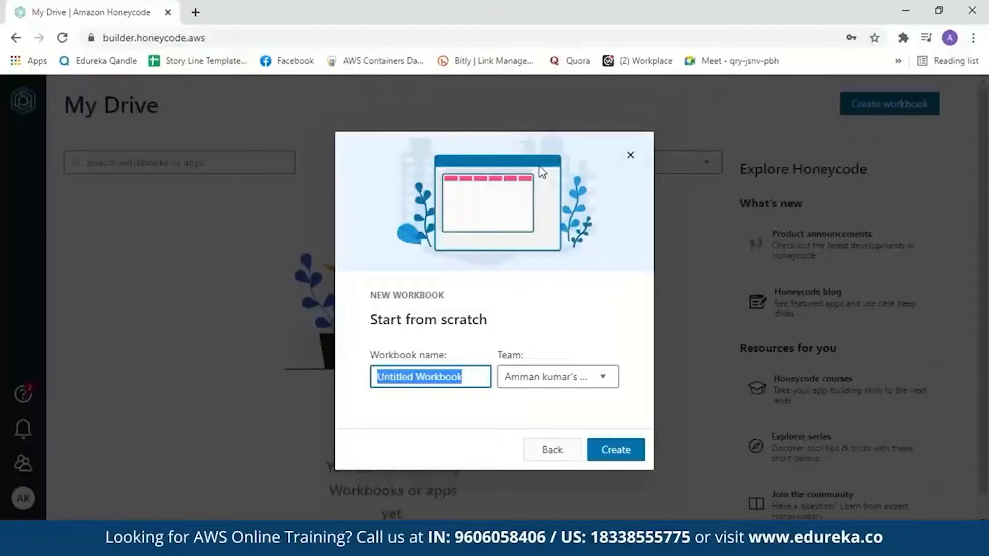
key("BackSpace")
type("Tea")
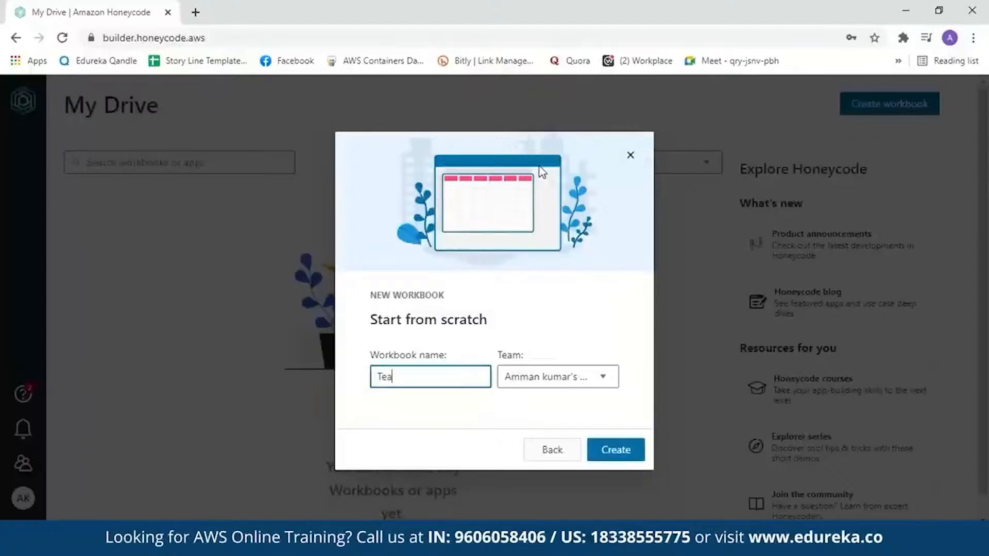
type("mTask")
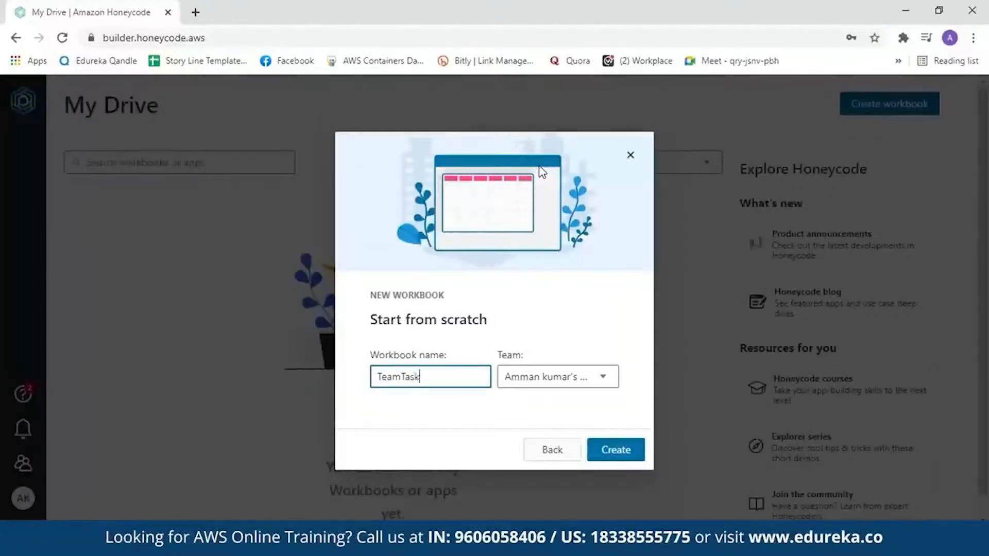
left_click(618, 462)
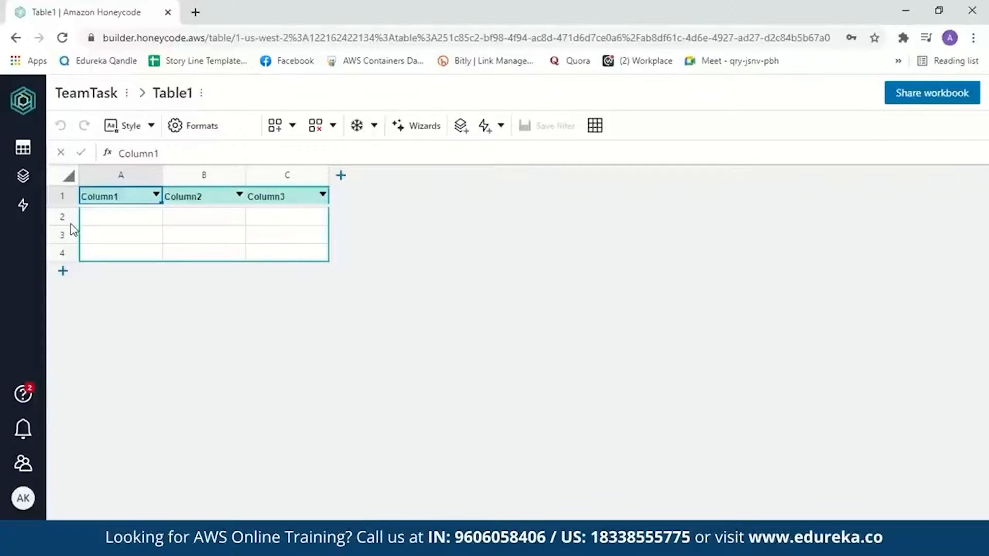
Rename the table's three default columns to "Sl No.", "Name of the task" and "Assigned to".
double_click(129, 196)
key("BackSpace")
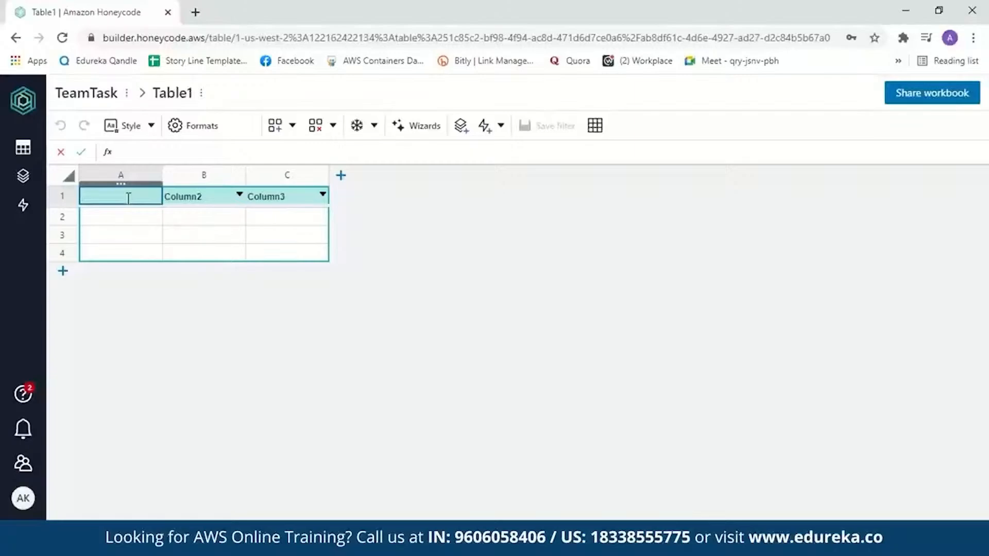
type("Sl No.")
double_click(199, 196)
key("BackSpace")
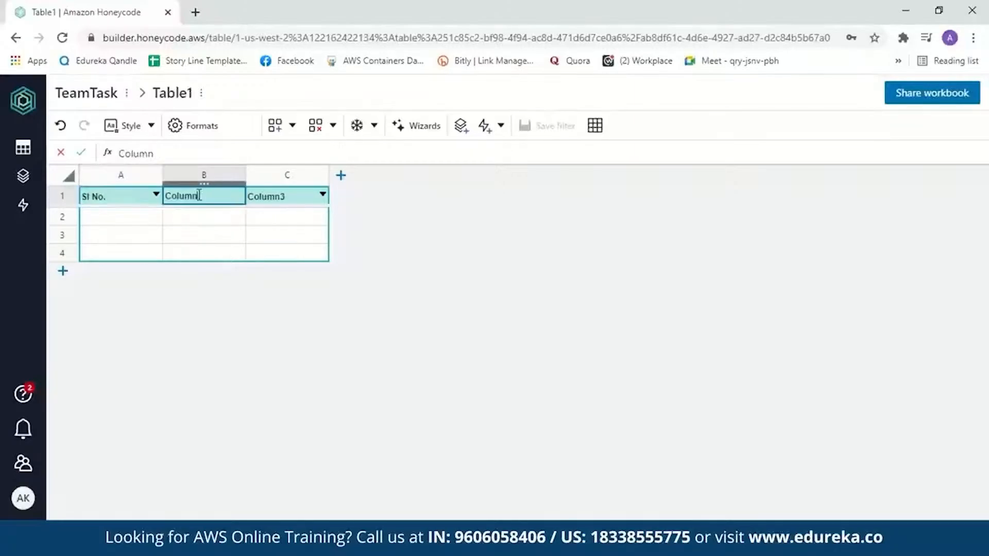
key("BackSpace")
key("BackSpace")
key("BackSpace")
key("BackSpace")
key("BackSpace")
key("BackSpace")
type("Name of the task")
double_click(281, 196)
key("BackSpace")
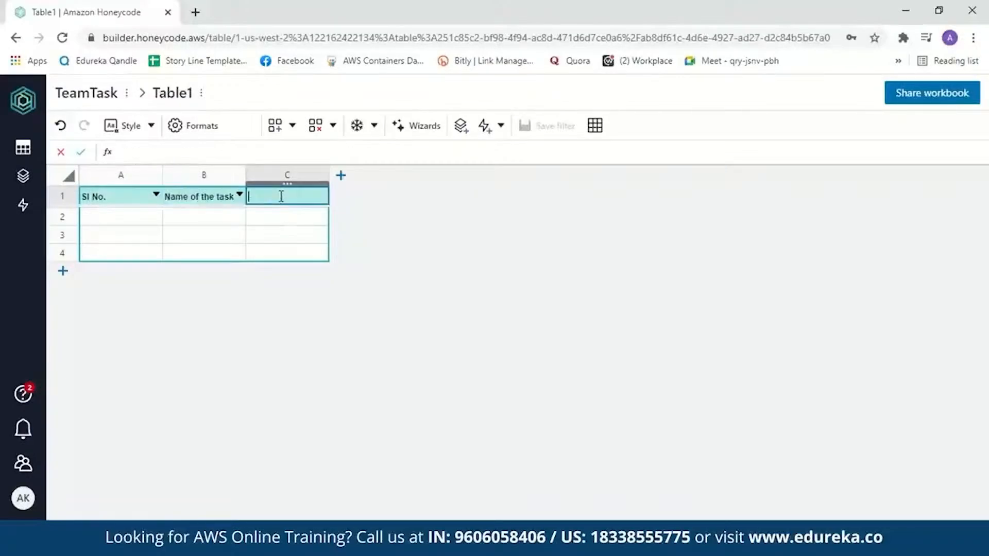
type("Assigned to")
Add a fourth column to the table and name it "Status".
left_click(341, 177)
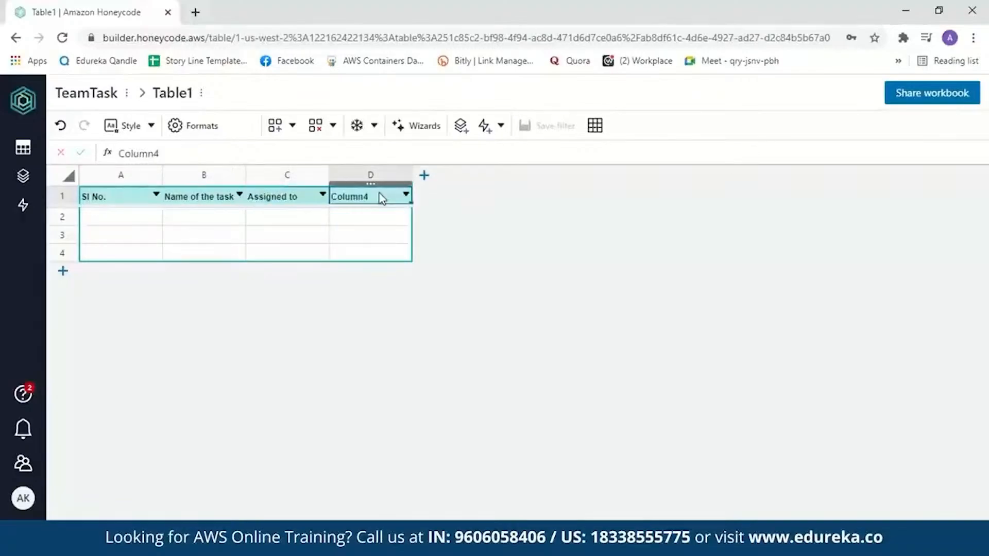
double_click(380, 195)
key("BackSpace")
key("BackSpace")
key("BackSpace")
key("BackSpace")
key("BackSpace")
key("BackSpace")
key("BackSpace")
type("Status")
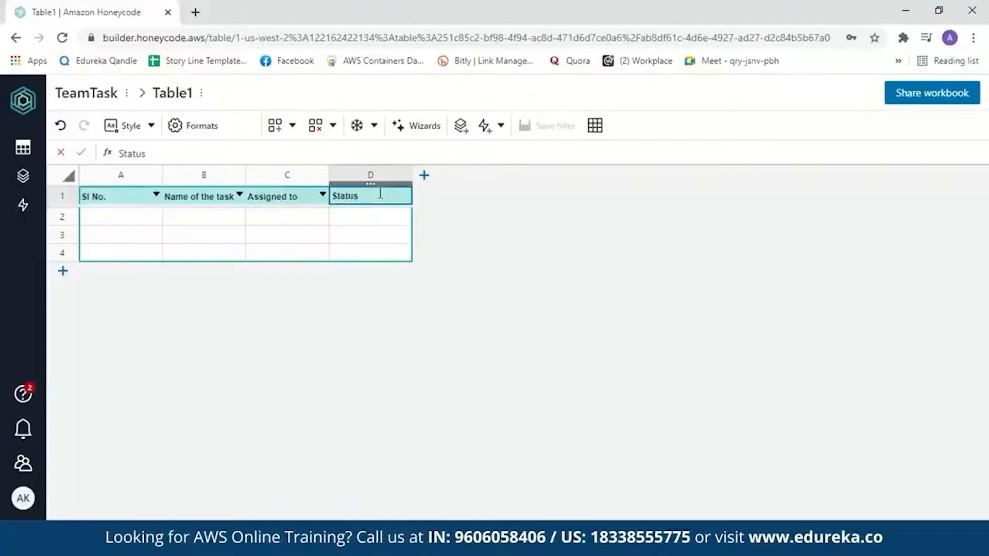
Add a fifth column to the table and name it "Start Date".
left_click(425, 176)
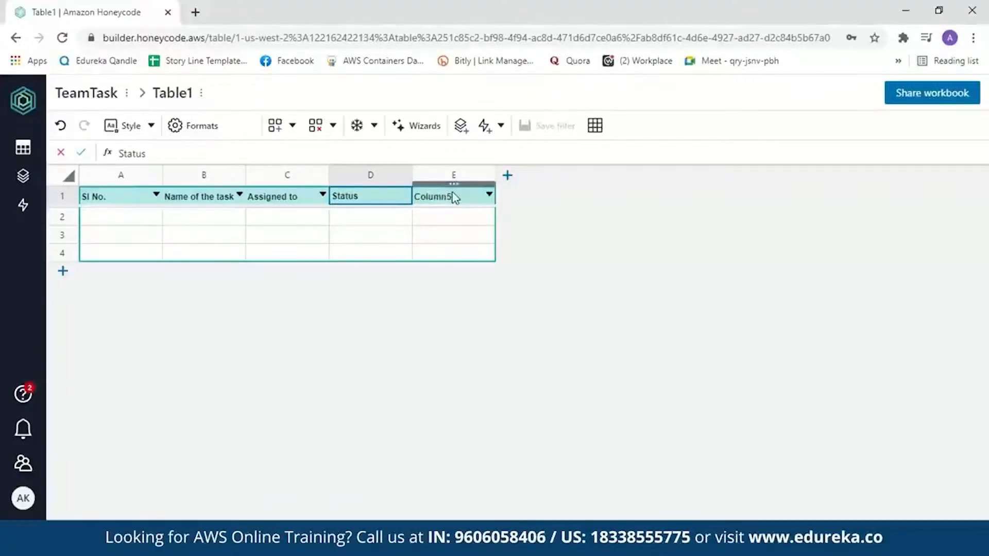
double_click(453, 198)
key("BackSpace")
key("BackSpace")
key("BackSpace")
key("BackSpace")
key("BackSpace")
key("BackSpace")
key("BackSpace")
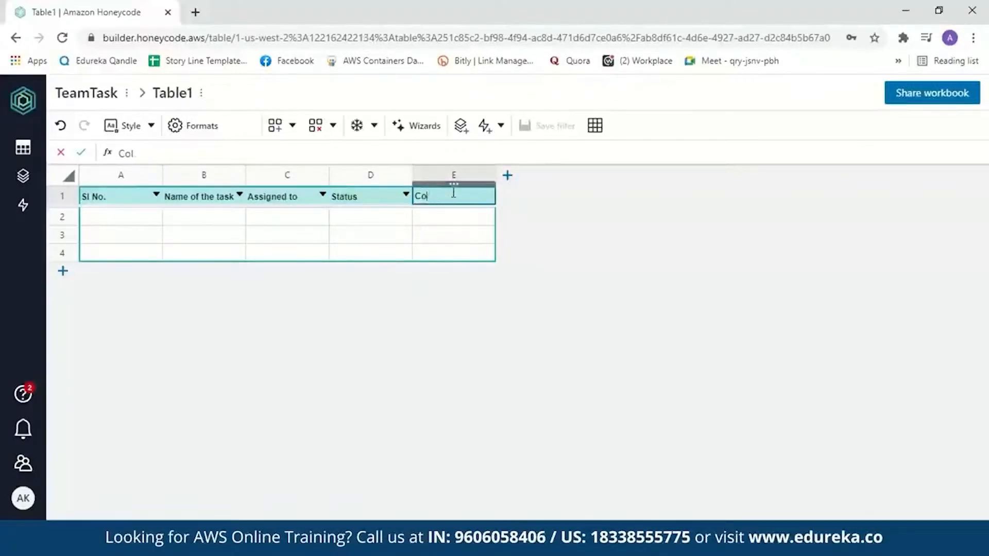
type("Start Date")
Add a sixth column to the table and name it "Deadline".
left_click(507, 175)
double_click(543, 195)
key("BackSpace")
key("BackSpace")
key("BackSpace")
key("BackSpace")
key("BackSpace")
key("BackSpace")
key("BackSpace")
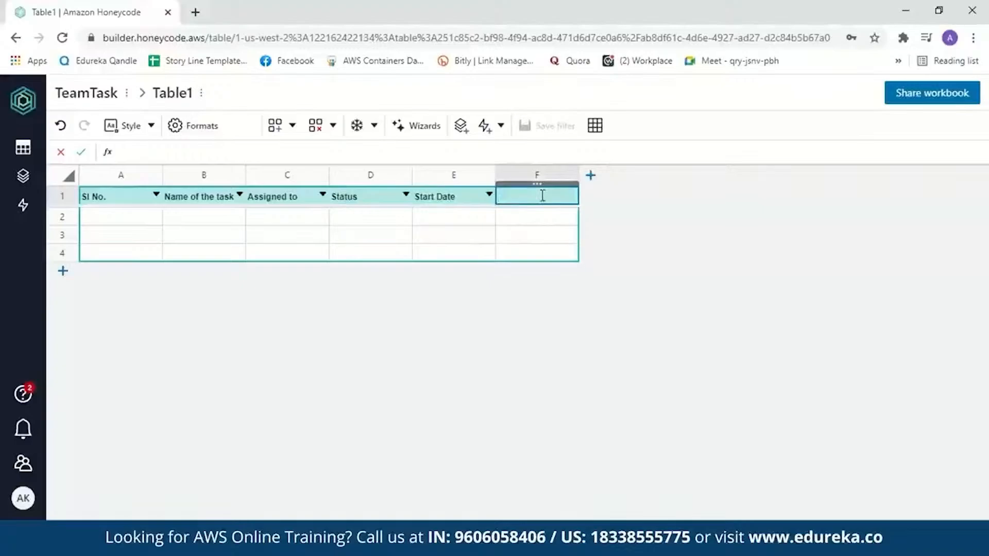
type("Deadline")
key("Return")
Fill the first data row with serial number 1, task "Amazon Honeycode", the assignee's first name and status "Pending".
left_click(133, 223)
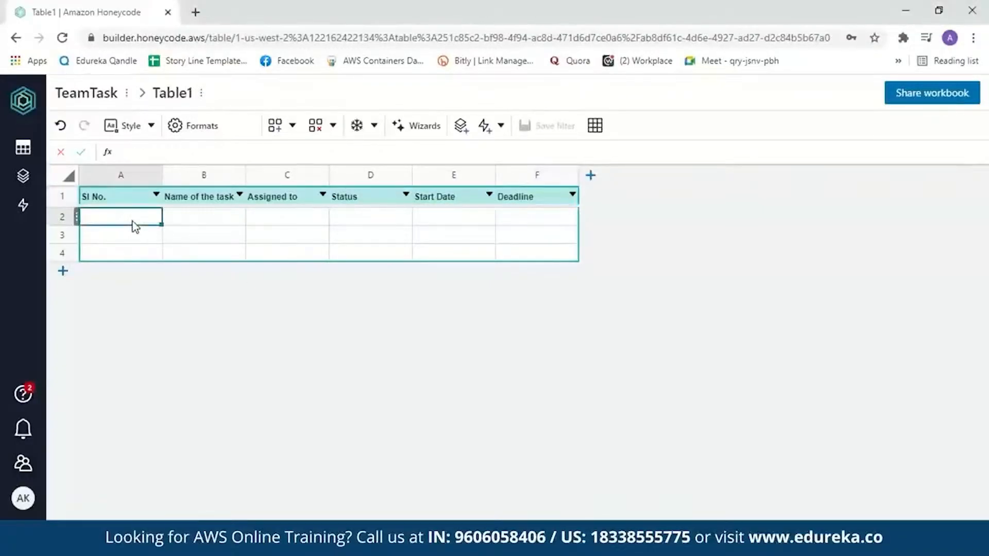
type("1")
key("Tab")
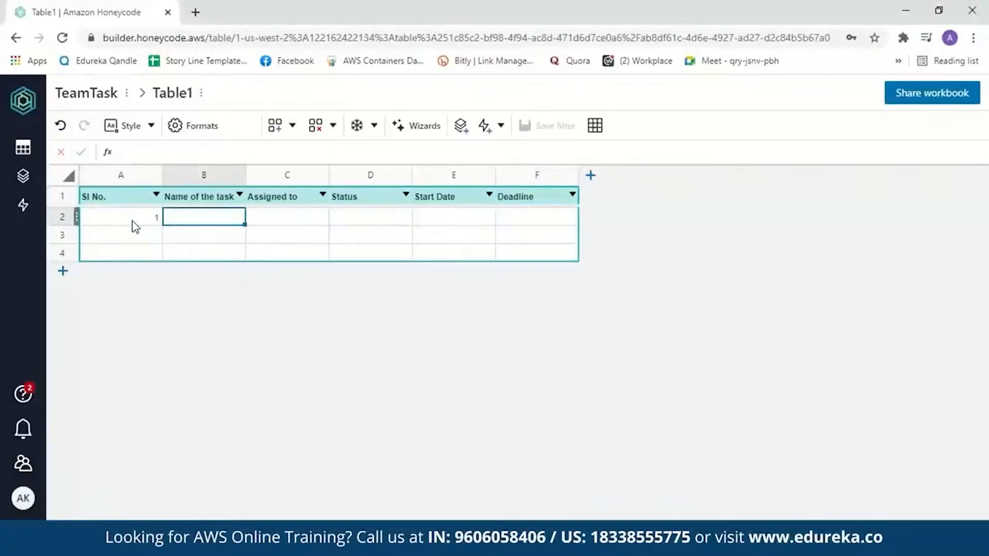
type("A")
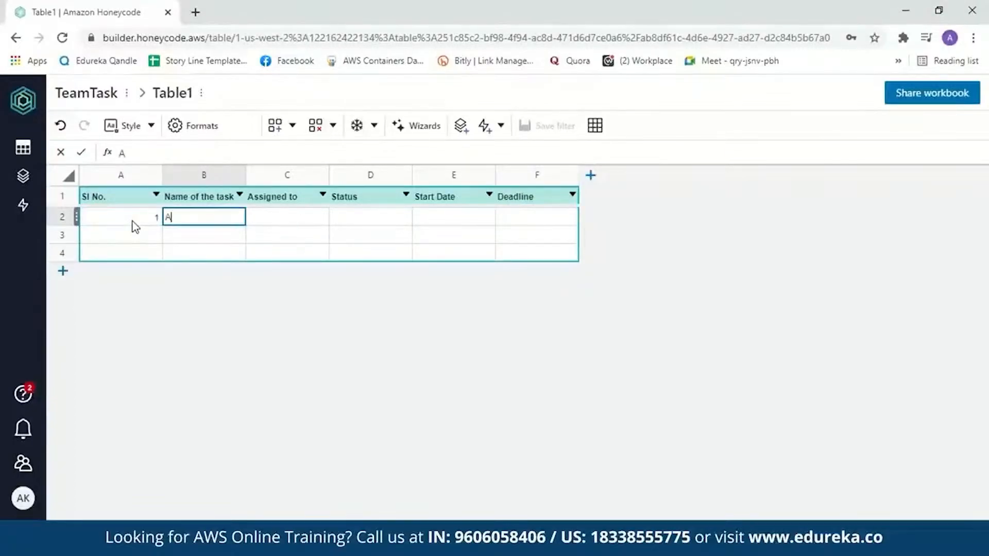
type("mazon Honeycode")
key("Tab")
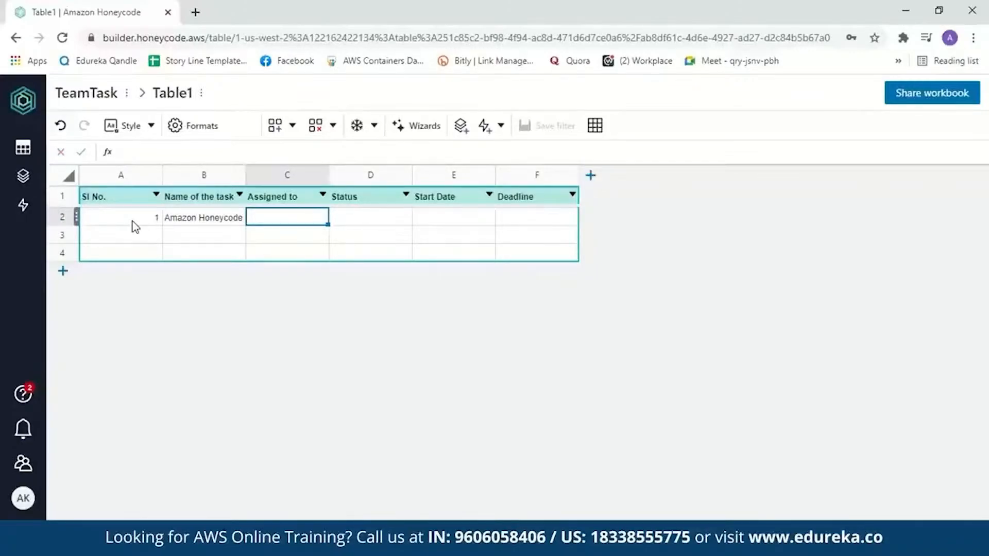
type("Amman")
key("Tab")
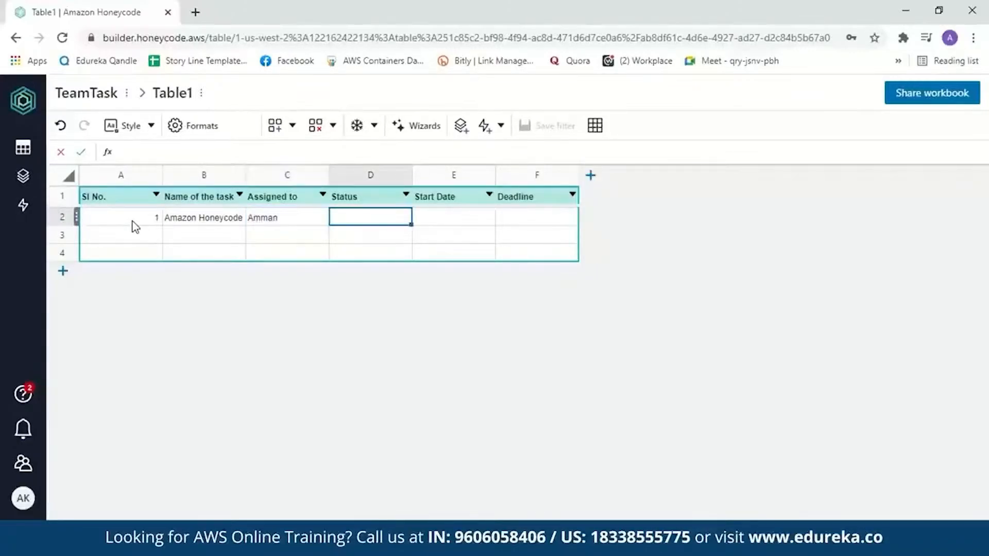
type("Pending")
key("Tab")
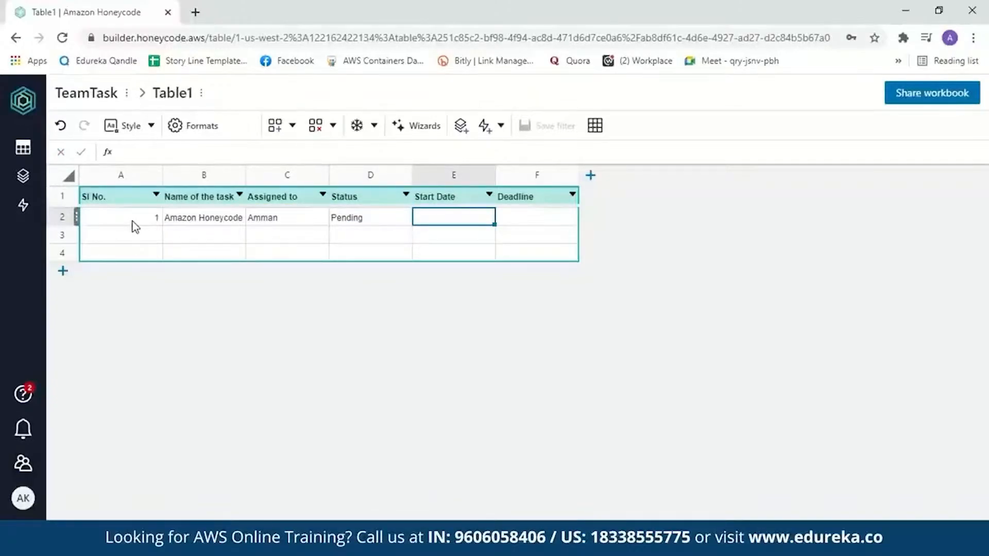
Enter 10/04/2021 as the start date and 17/04/2021 as the deadline of the Amazon Honeycode task.
type("10/04/2021")
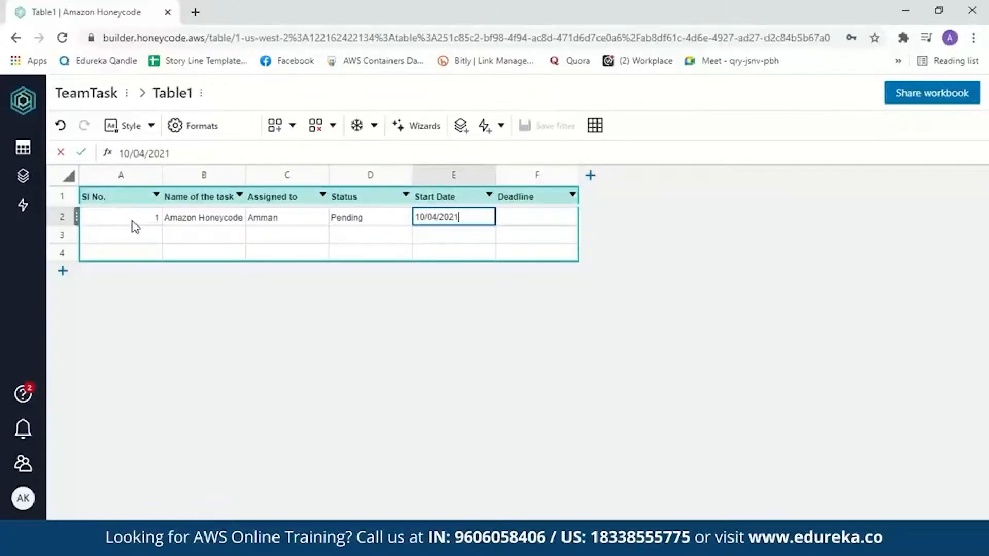
key("Tab")
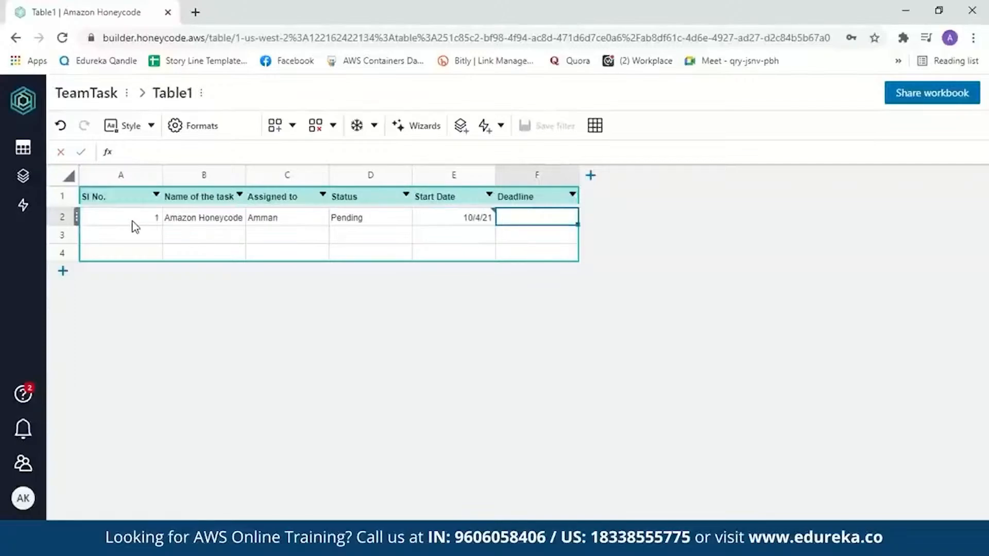
type("17/04")
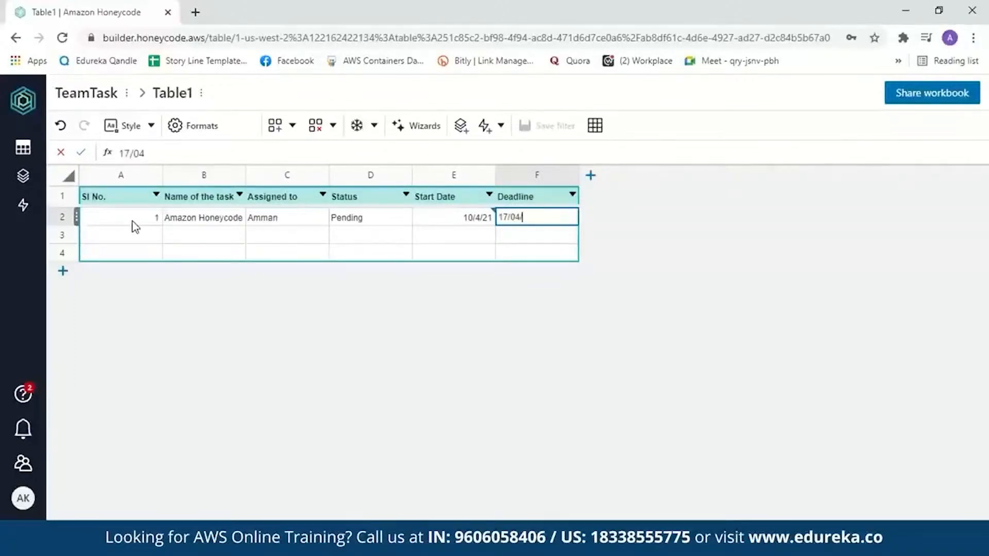
type("/2021")
Set the Start Date column's format to Date.
left_click(435, 218)
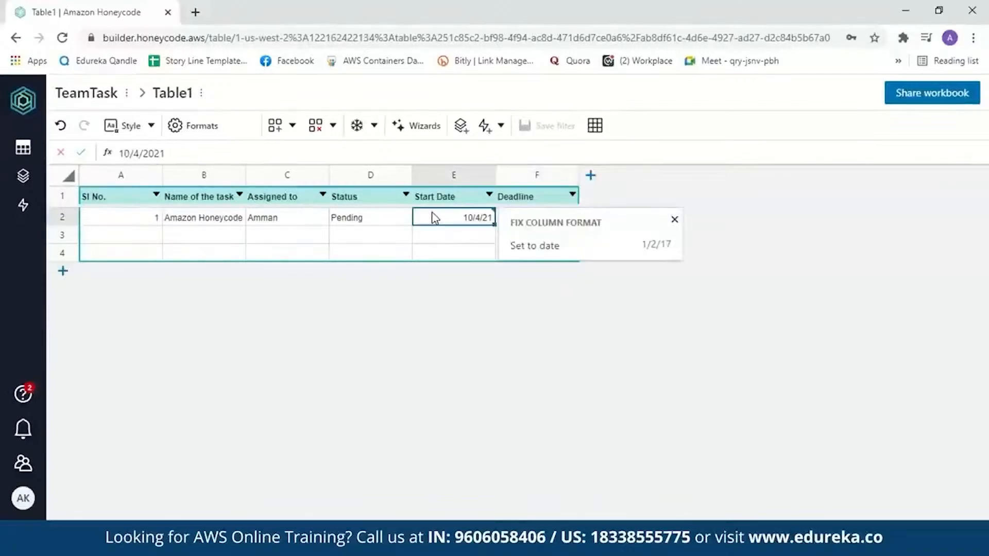
left_click(211, 128)
left_click(956, 295)
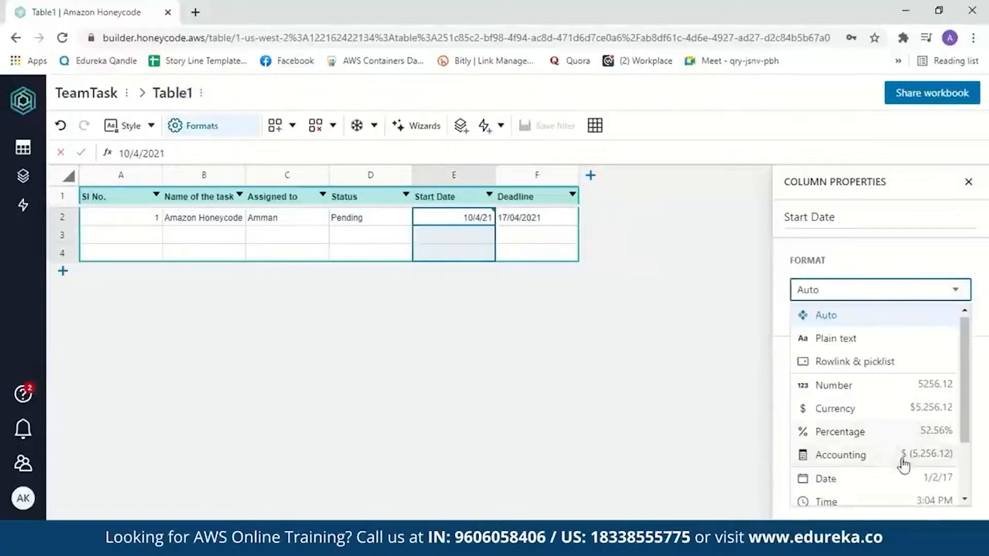
left_click(901, 489)
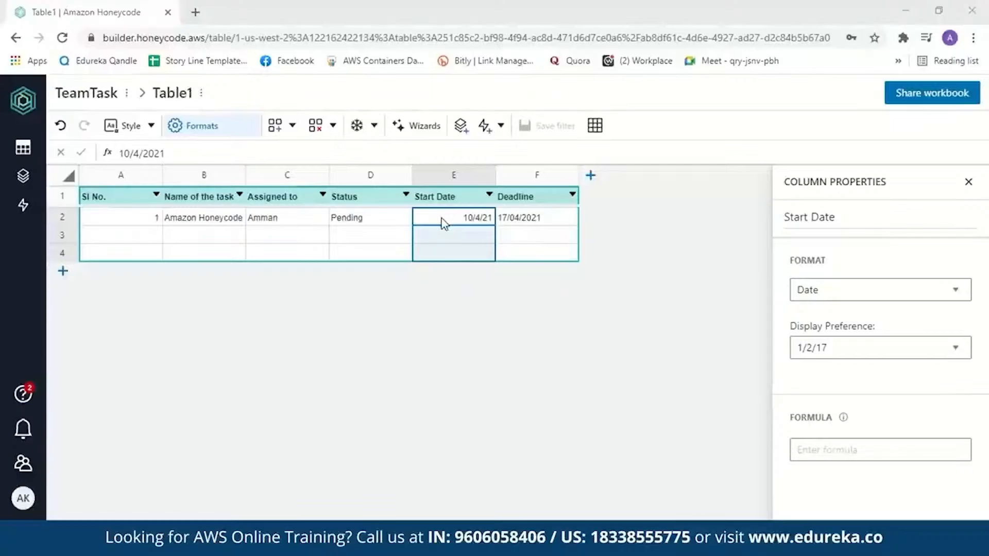
Set the Deadline column's format to Date.
left_click(555, 200)
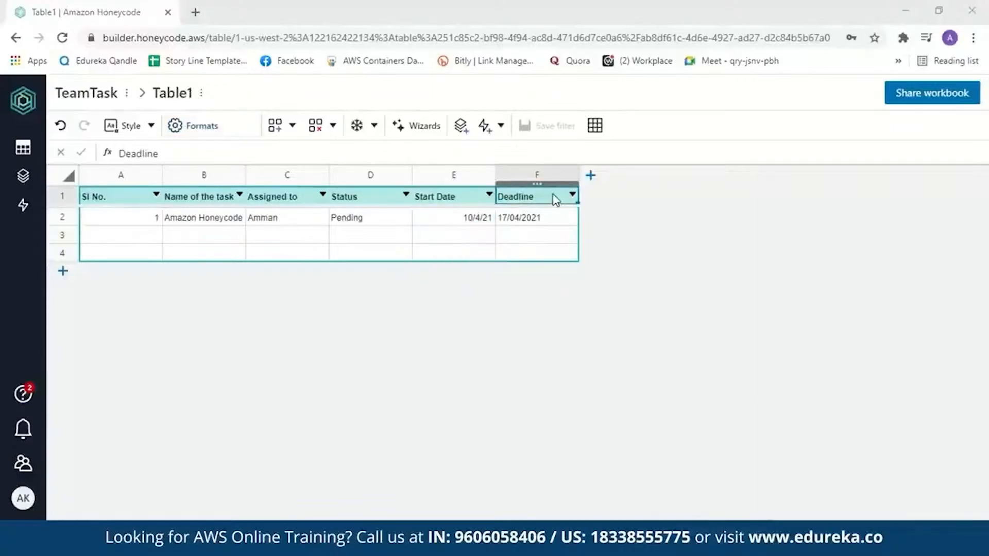
left_click(209, 129)
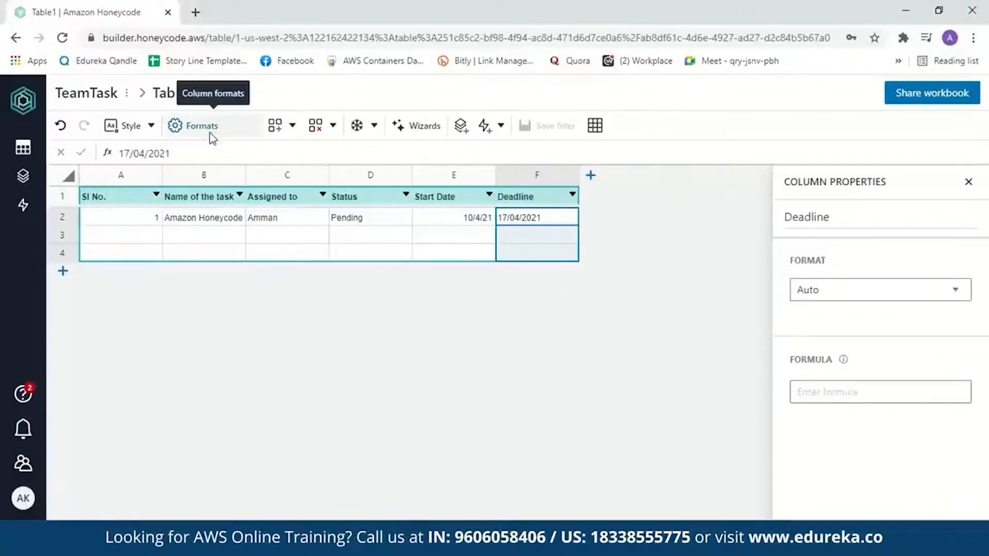
left_click(954, 292)
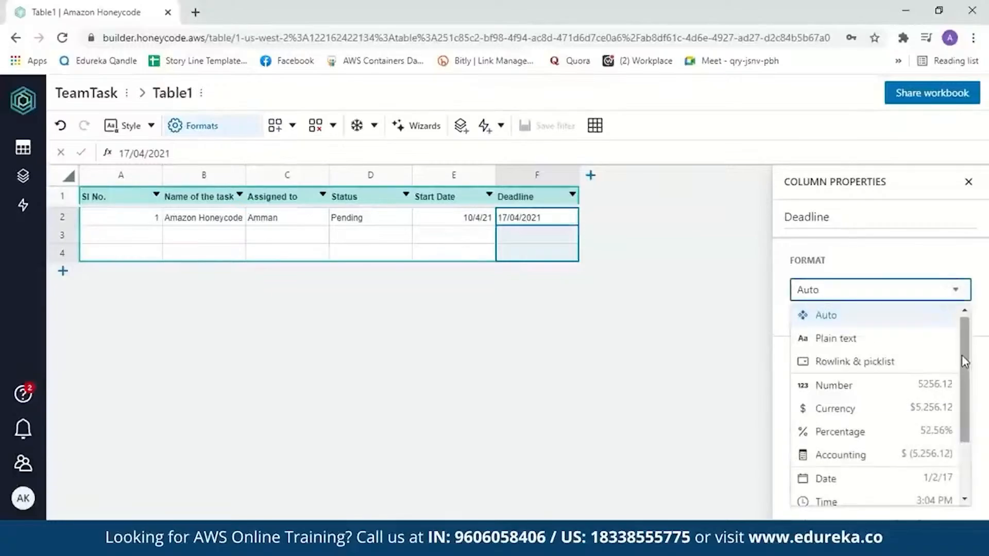
scroll(965, 377, "down", 2)
left_click(905, 423)
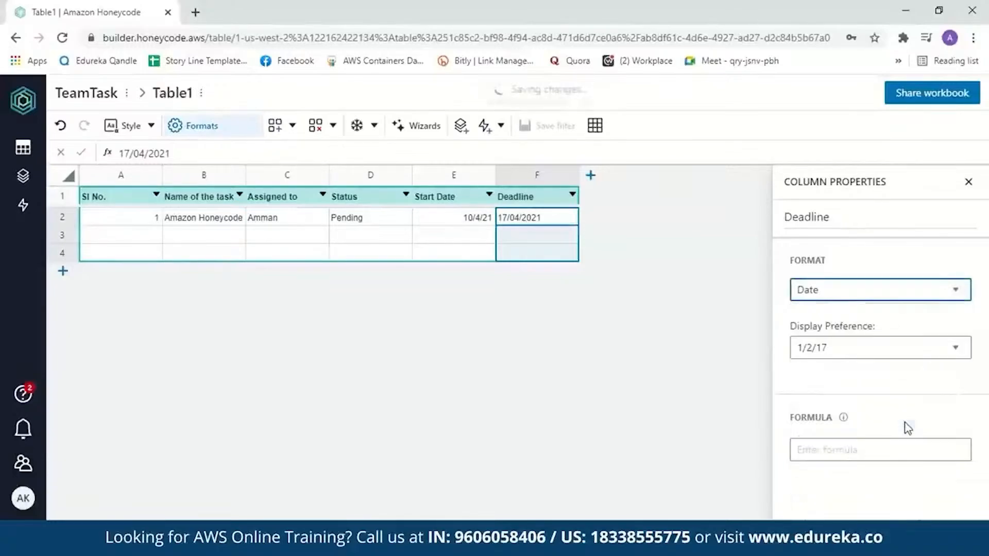
Fill the second data row with serial number 2, task "Amazon EC2", the assignee's first name and status "Done".
left_click(115, 239)
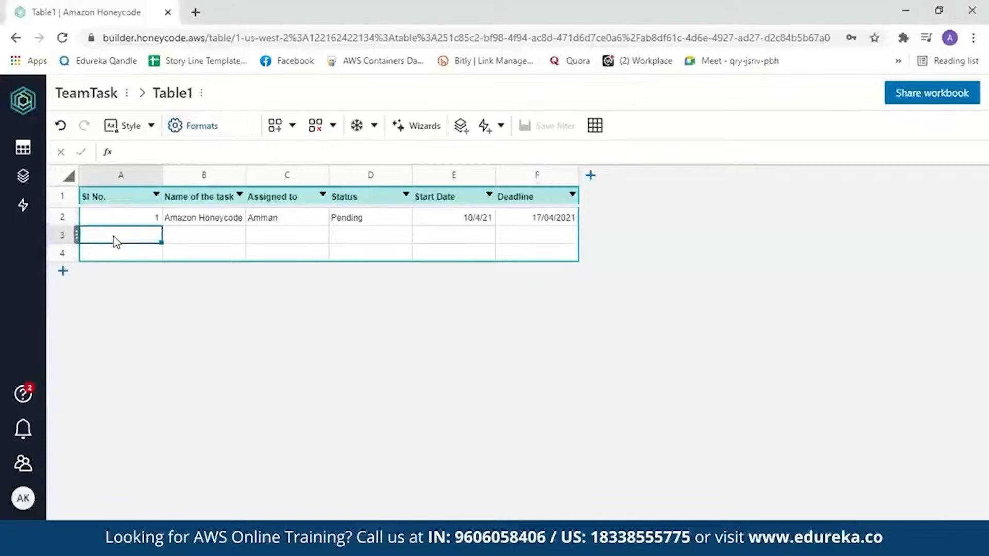
type("2")
key("Tab")
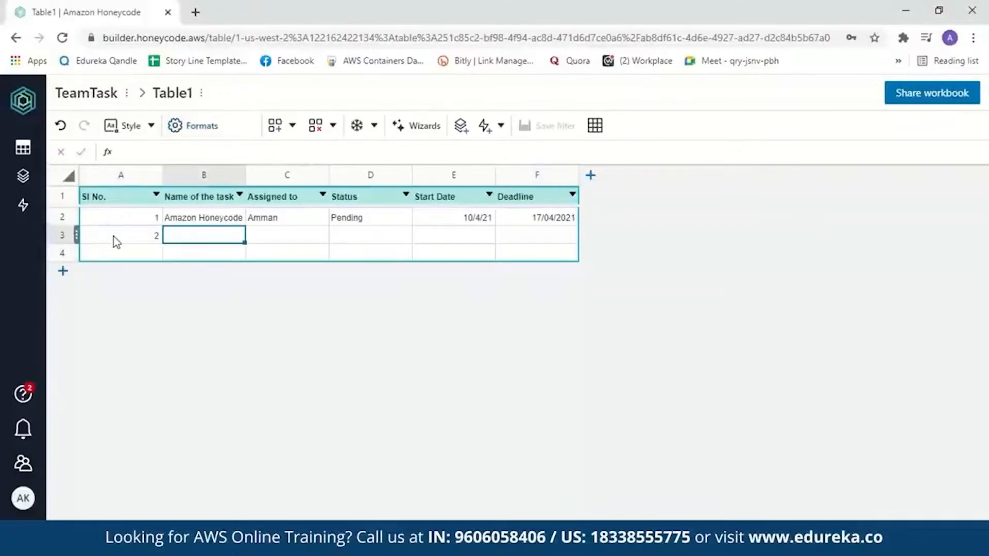
type("Amazon EC2")
key("Tab")
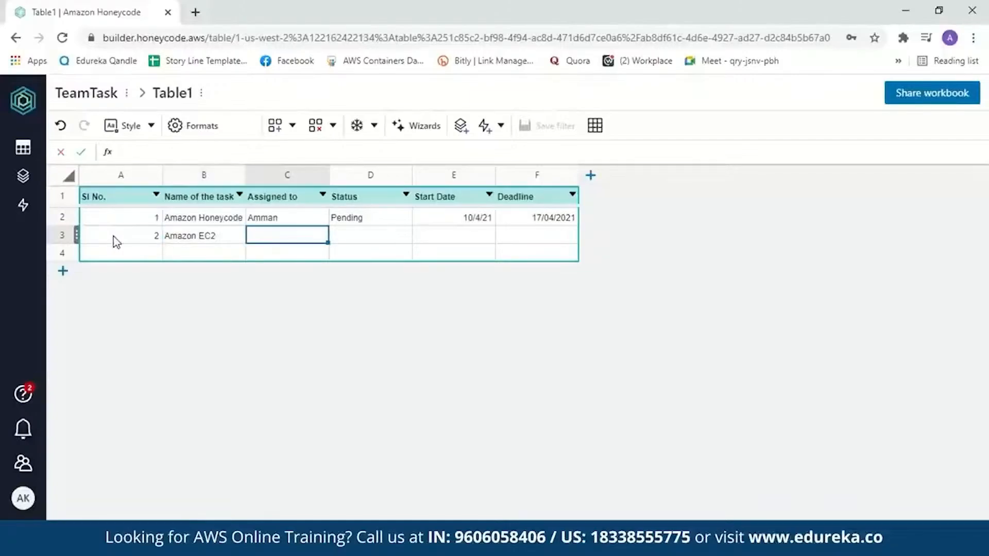
type("Amman")
key("Tab")
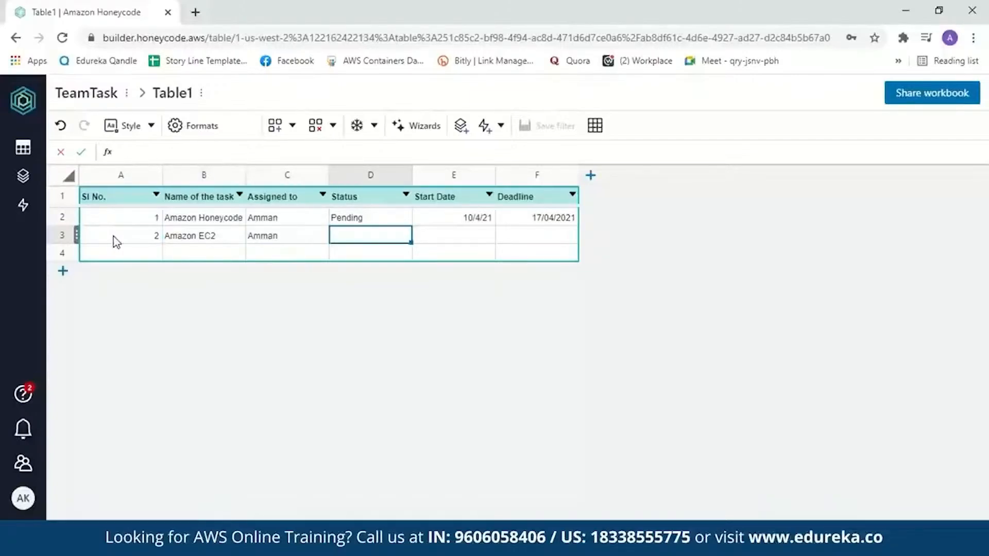
type("Done")
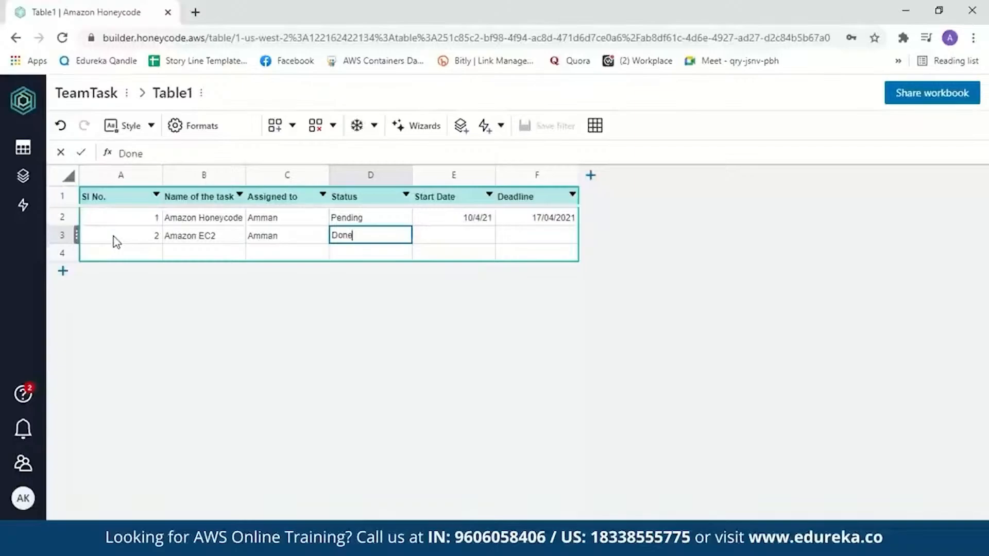
key("Tab")
Enter 05/4/2021 as the start date and 11/04/2021 as the deadline of the Amazon EC2 task.
type("0")
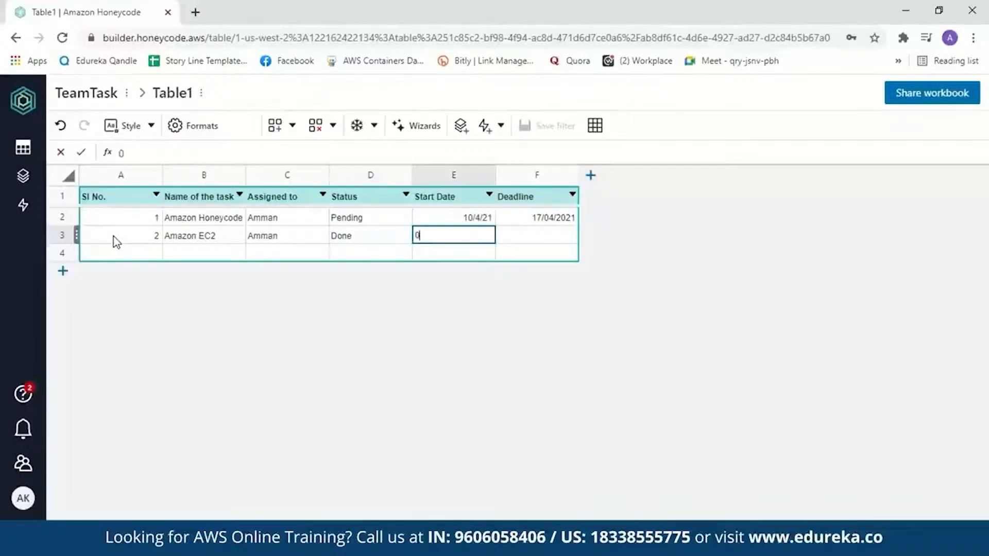
type("5/4/2021")
key("Tab")
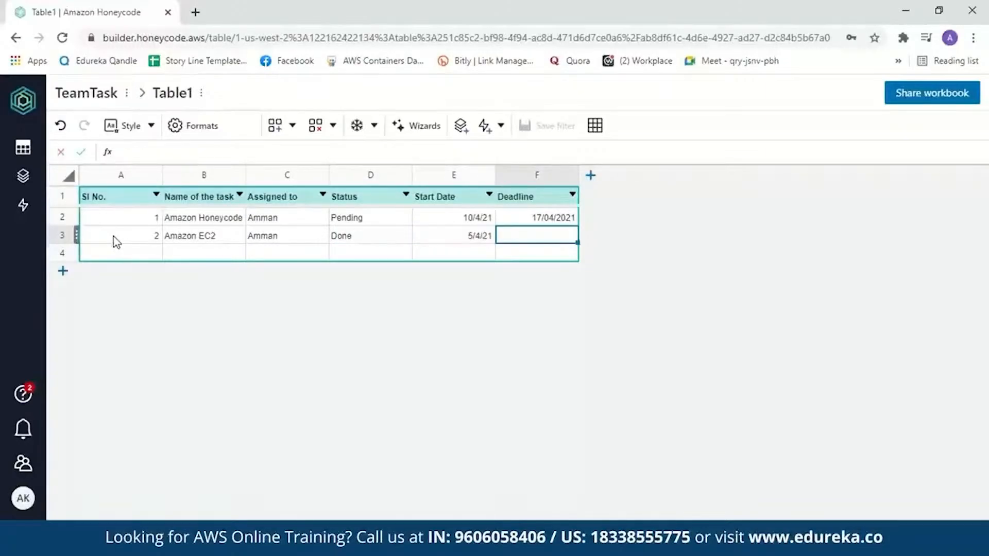
type("11/04")
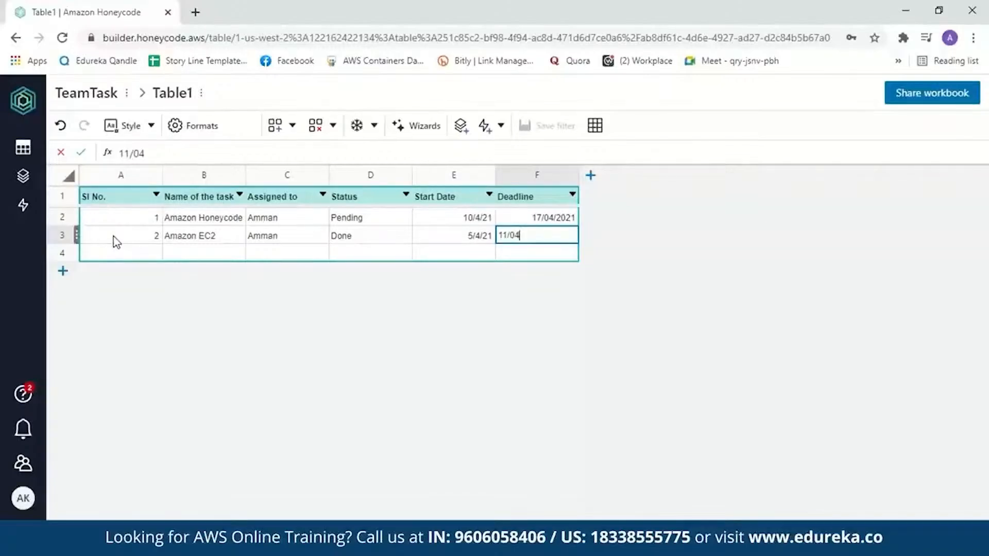
type("/2021")
left_click(386, 233)
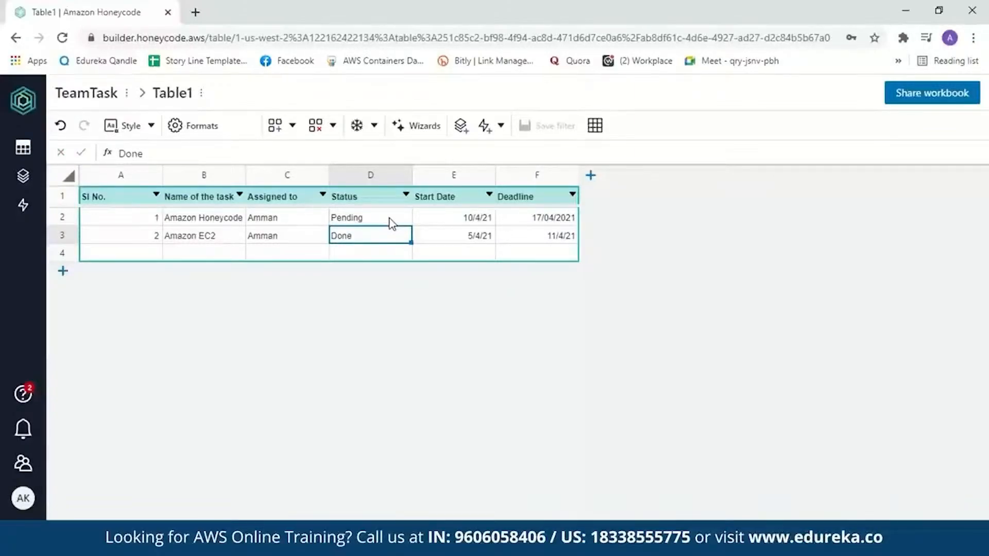
Set the Status column's format to Rowlink & picklist.
left_click(384, 196)
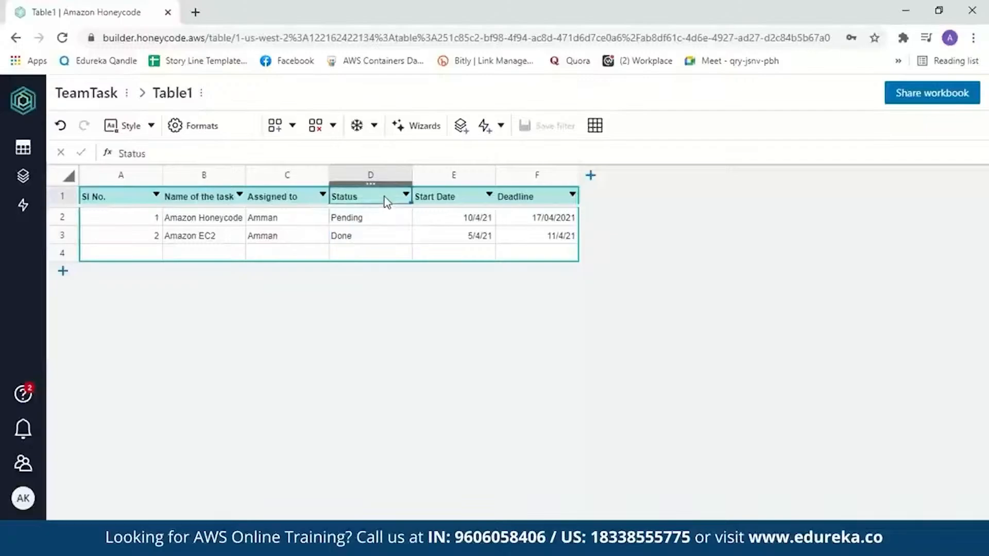
left_click(210, 140)
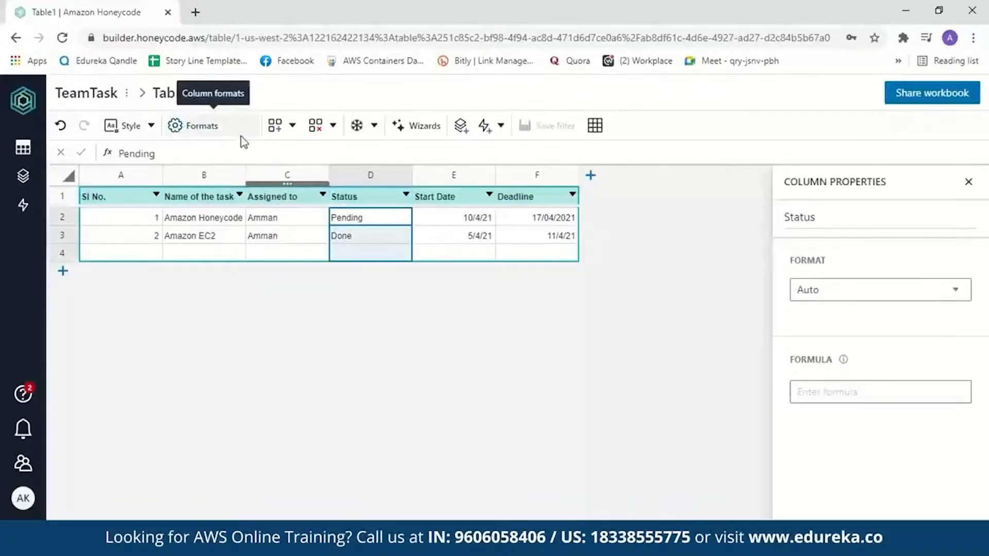
left_click(950, 298)
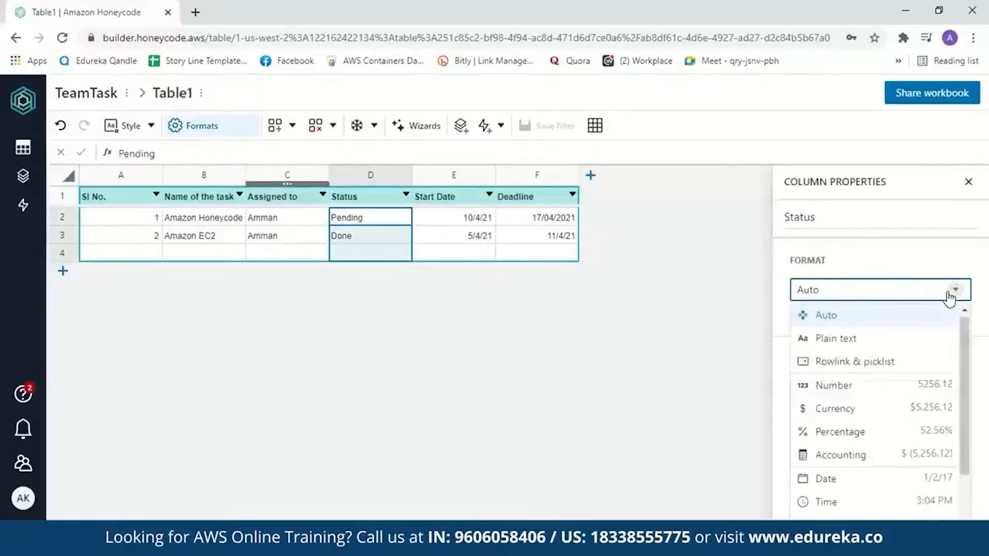
left_click(888, 363)
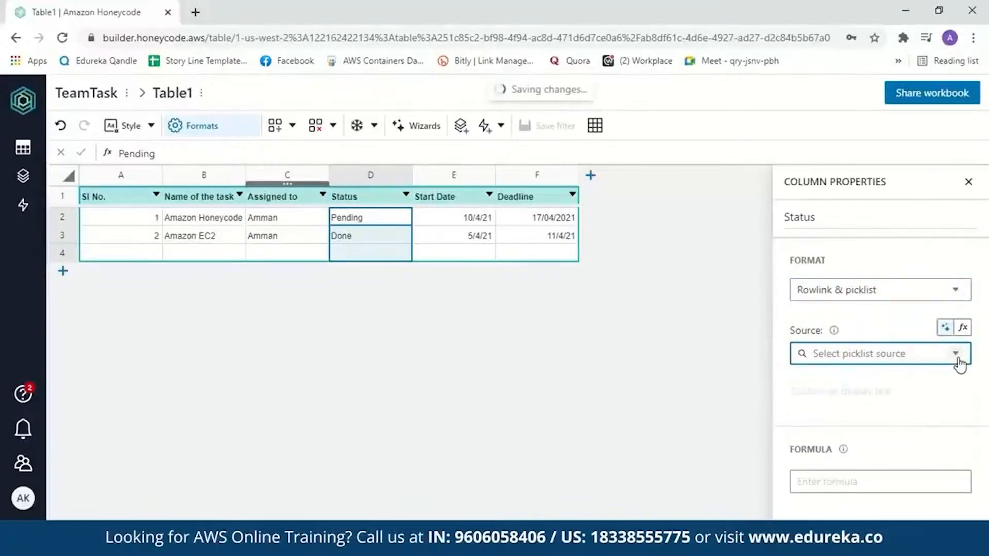
Create a new picklist source for the Status column with the items Done and Pending, and save it as table Table1_Status.
left_click(956, 356)
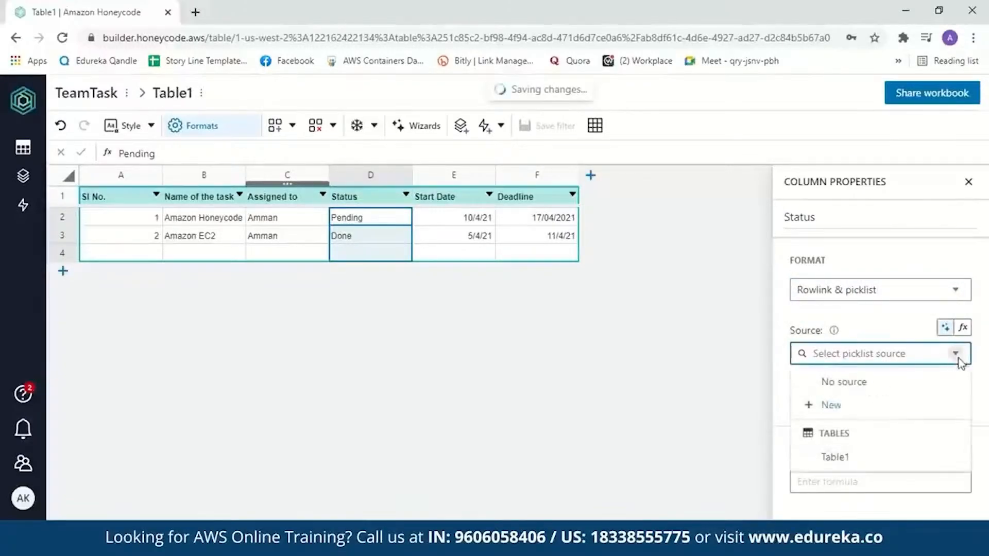
left_click(823, 410)
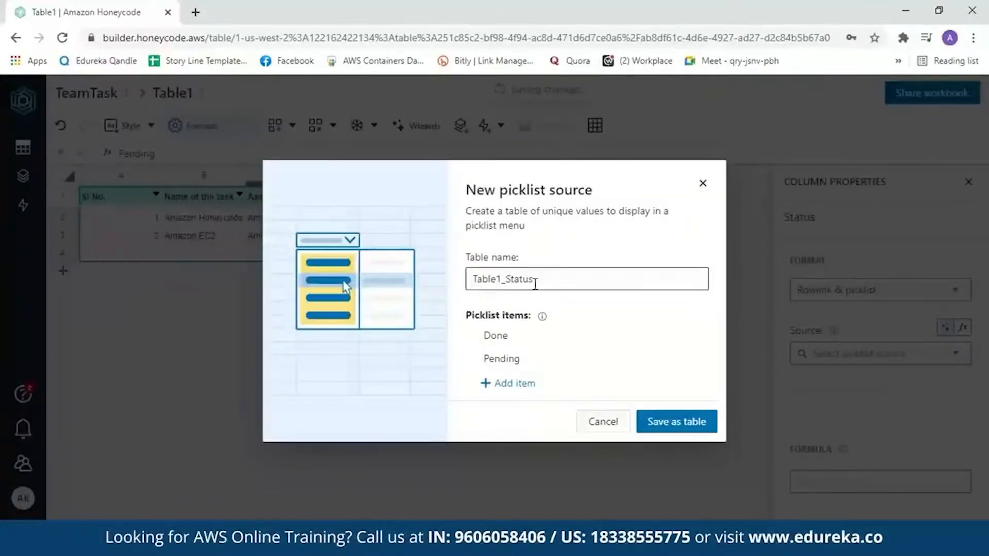
left_click(512, 338)
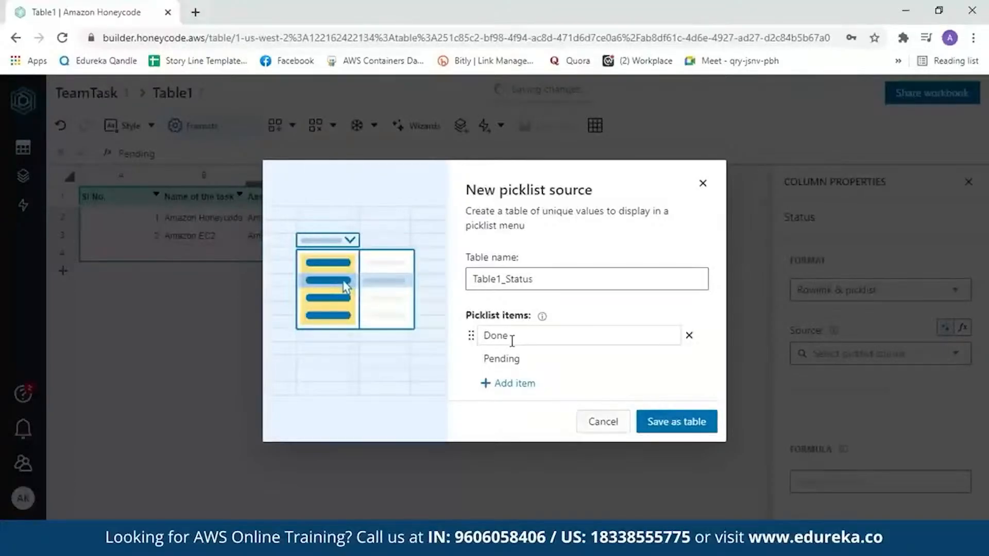
left_click(517, 357)
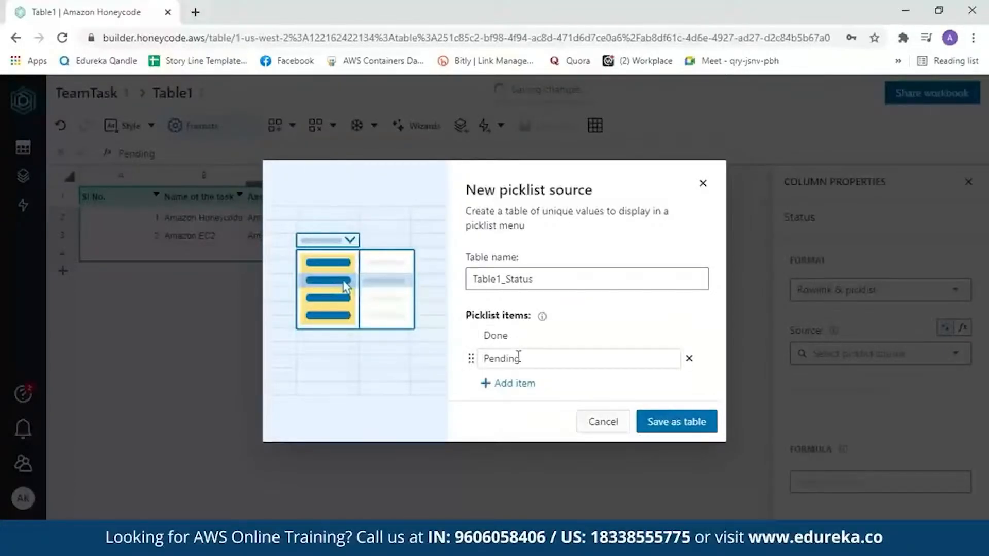
left_click(674, 422)
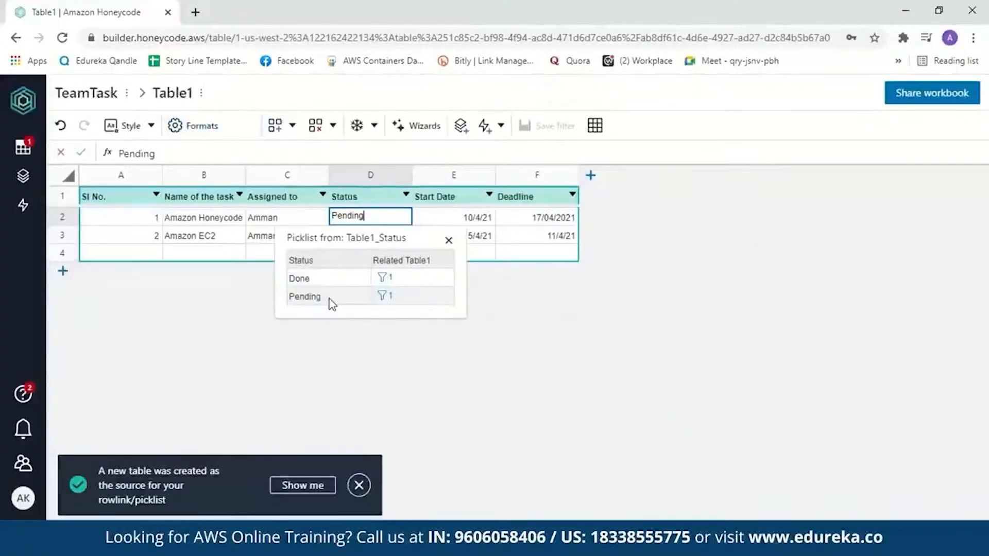
left_click(425, 217)
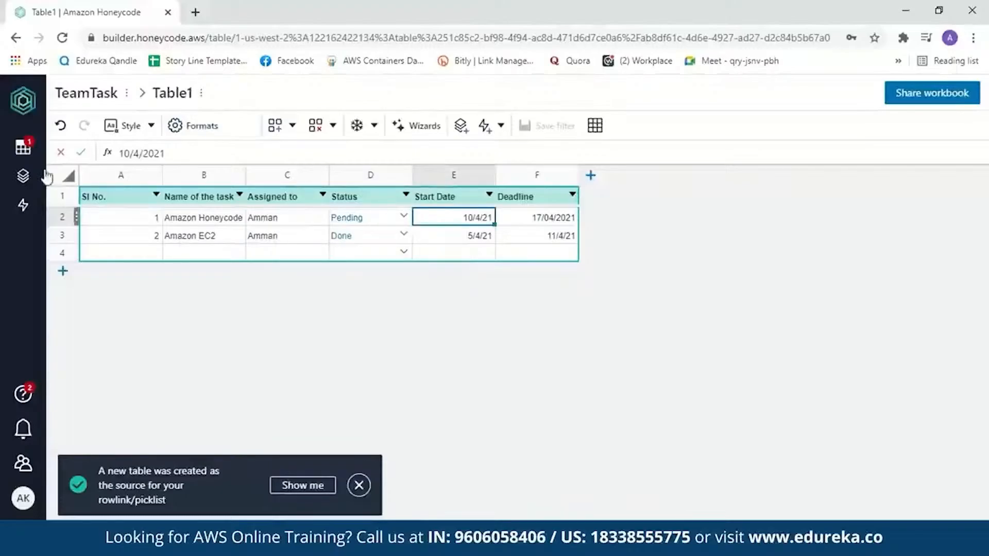
Rename the table Table1 as TeamTask, without a space.
left_click(25, 146)
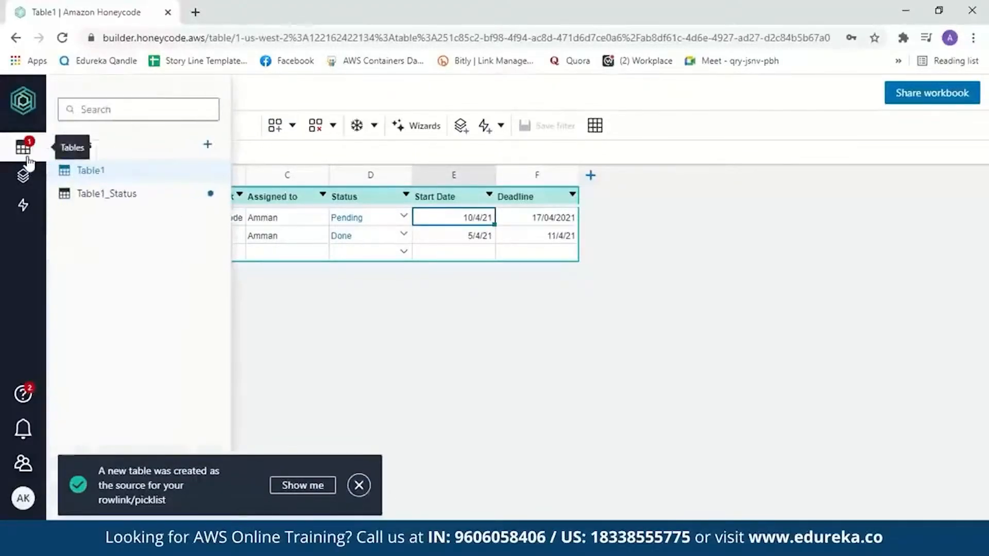
double_click(97, 172)
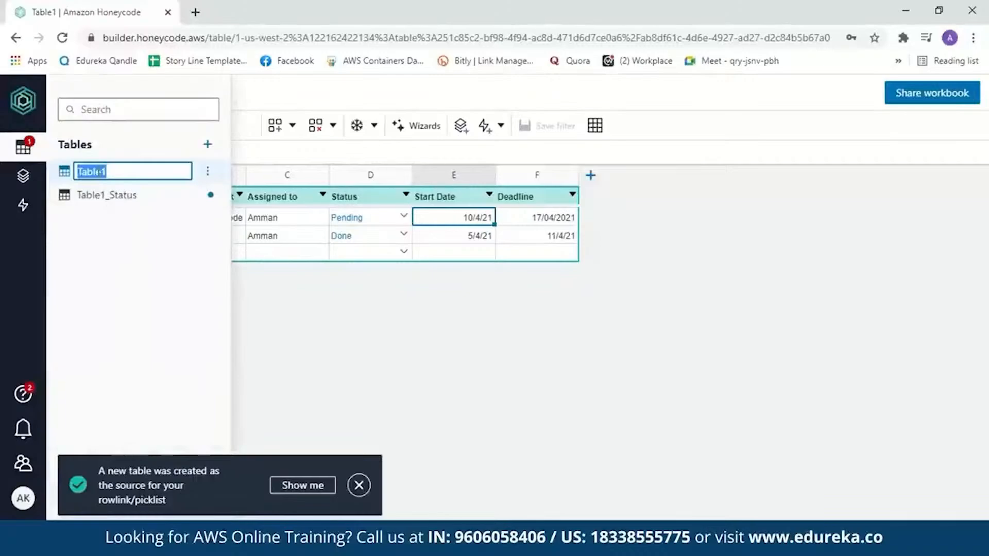
key("BackSpace")
type("Team")
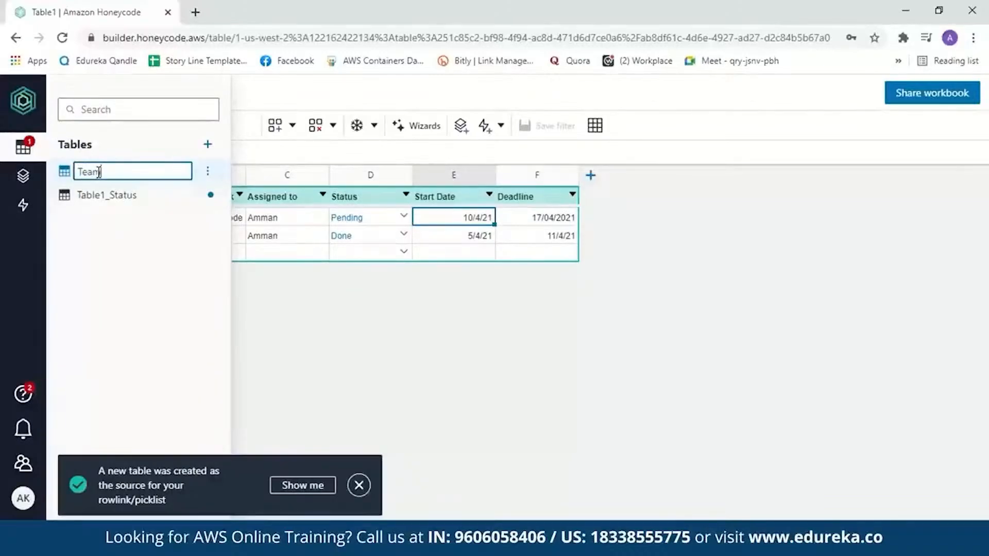
type("Task")
left_click(101, 172)
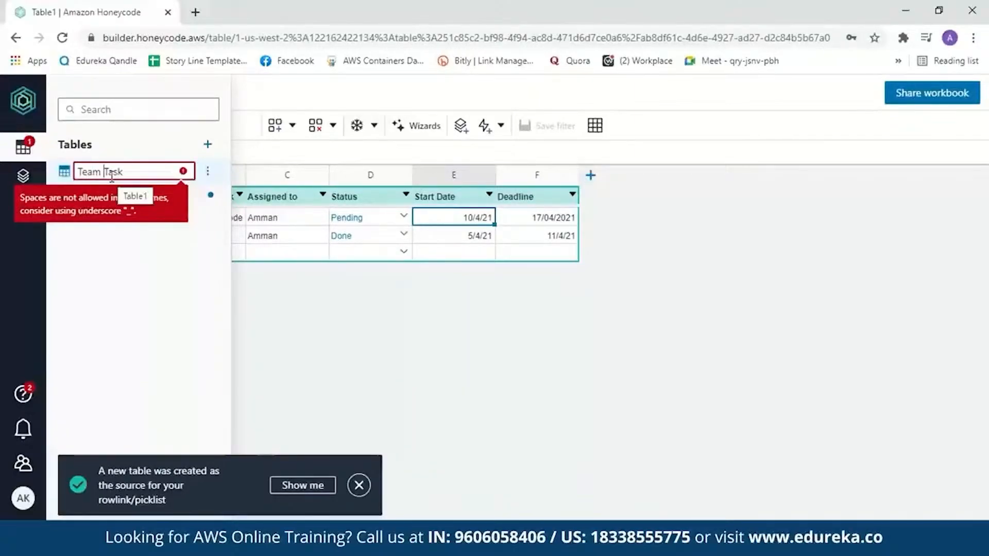
key("BackSpace")
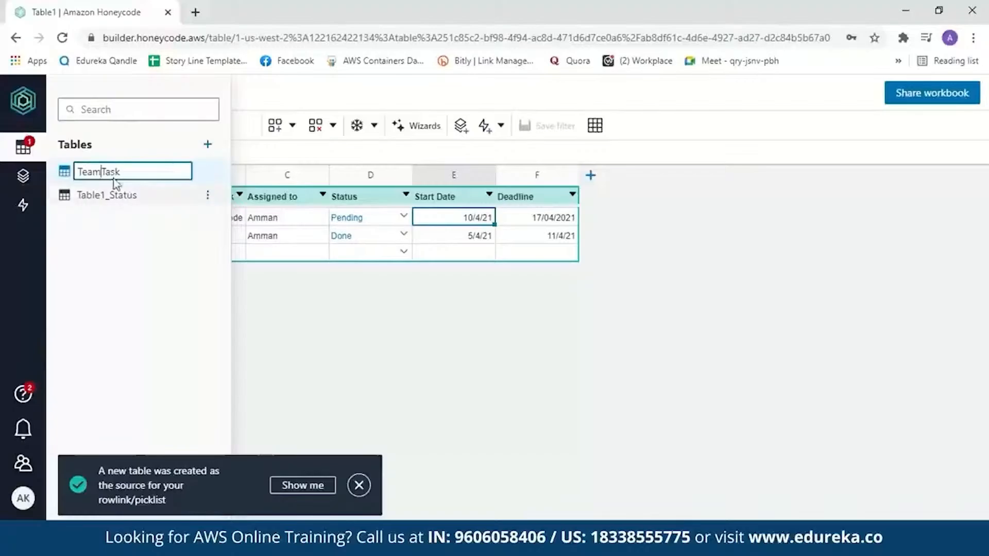
key("Return")
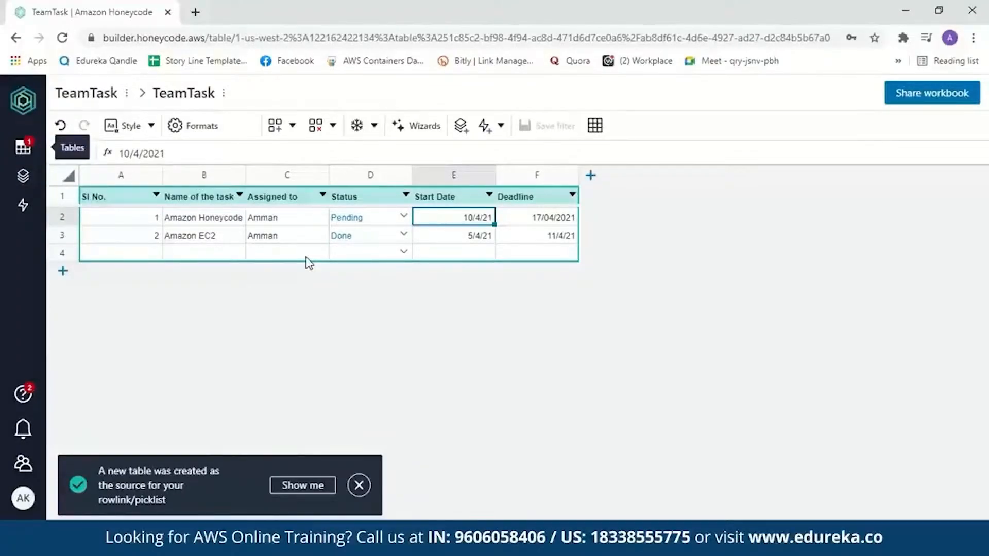
Create a new app in the workbook using the app wizard and dismiss the new-table notification.
left_click(24, 176)
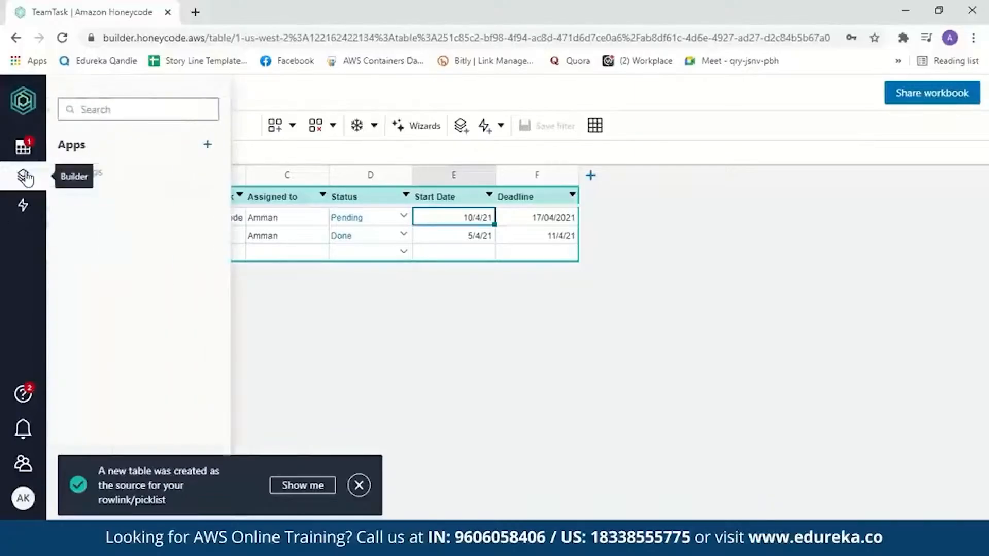
left_click(214, 145)
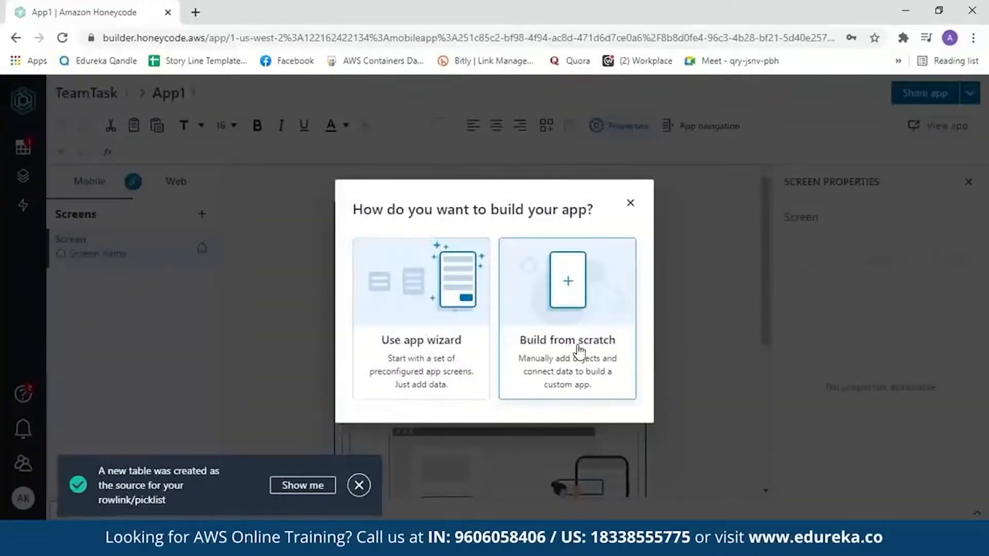
left_click(473, 397)
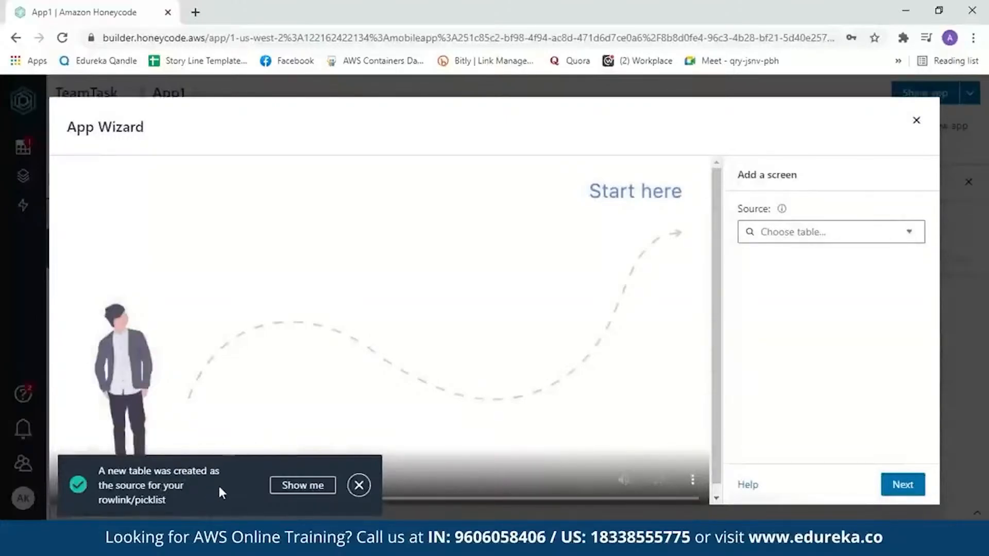
left_click(364, 486)
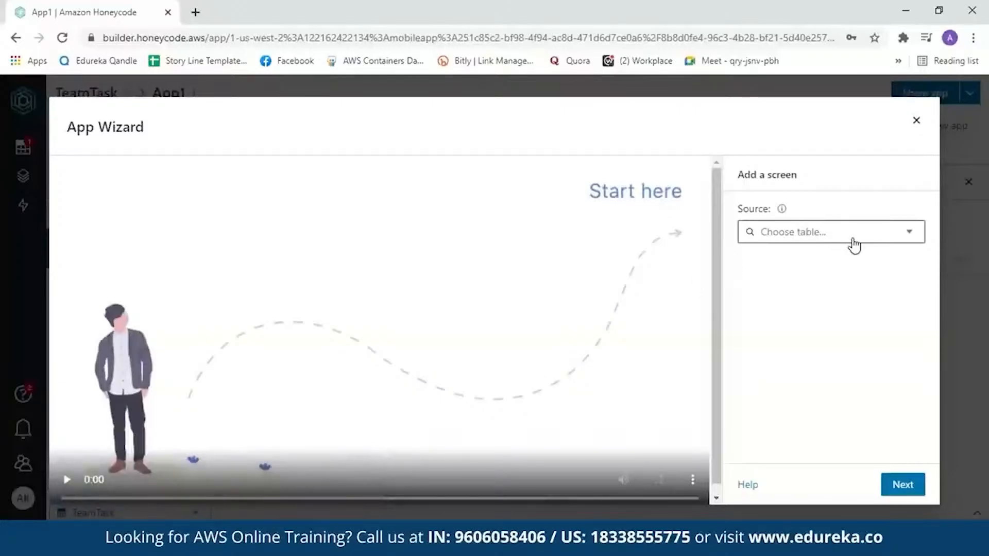
Choose TeamTask as the source table of the app's list screen and review its data columns and preview.
left_click(922, 247)
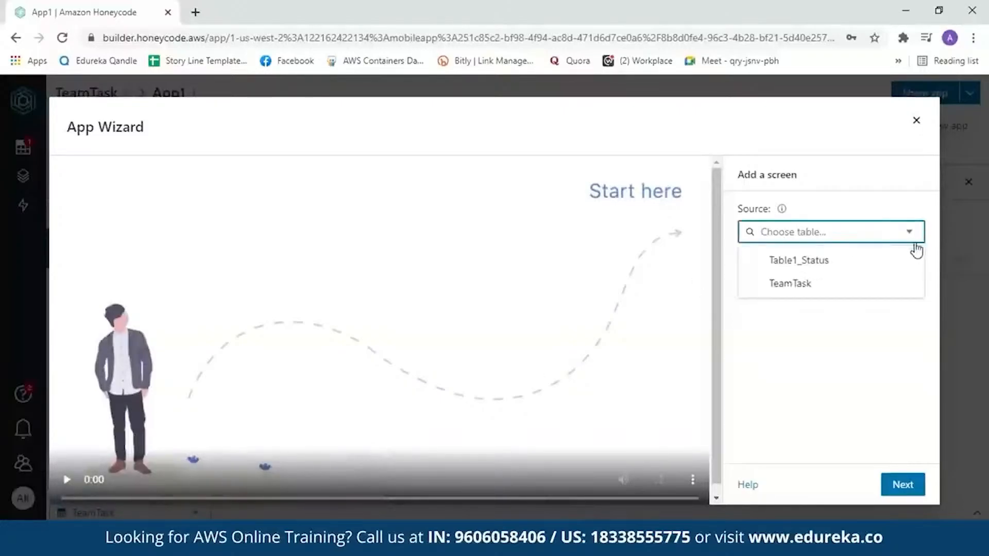
left_click(829, 291)
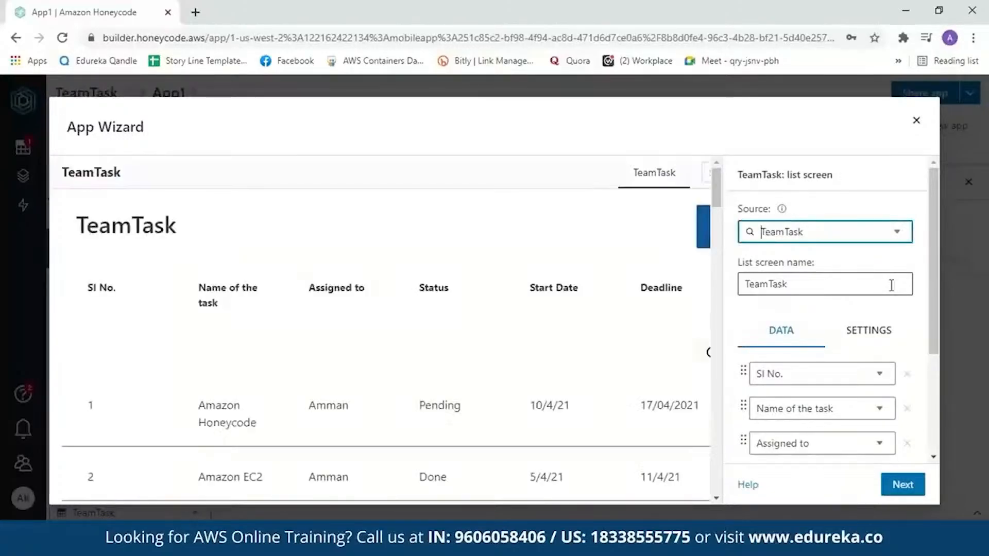
left_click_drag(937, 265, 938, 348)
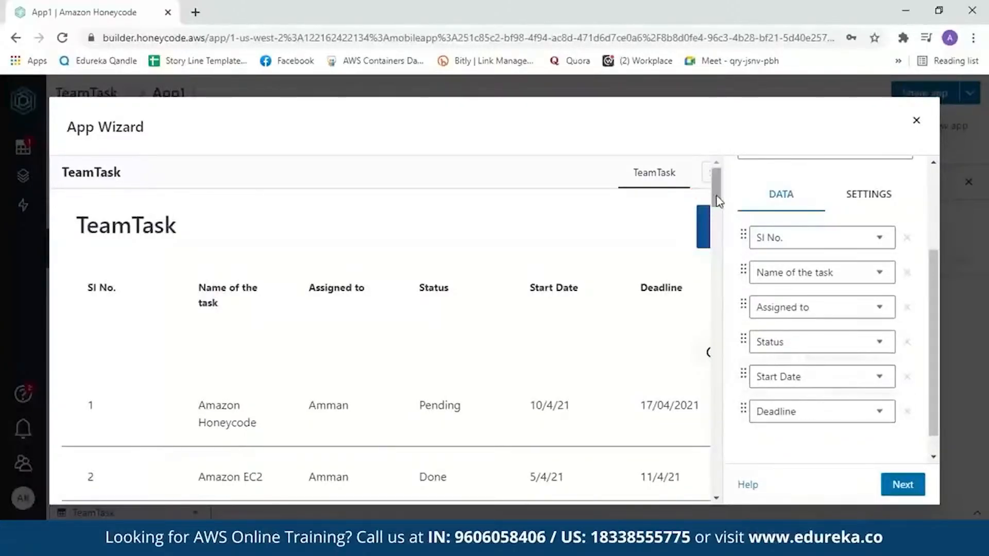
mouse_move(716, 198)
left_mouse_down()
mouse_move(722, 222)
mouse_move(722, 208)
left_mouse_up()
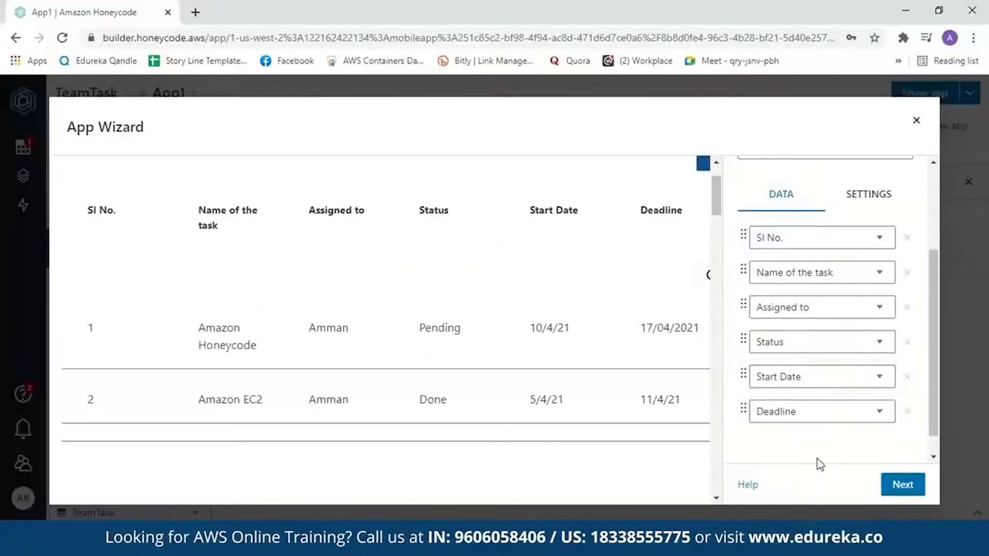
Proceed to the TeamTask detail screen and make its Assigned to column editable.
left_click(893, 485)
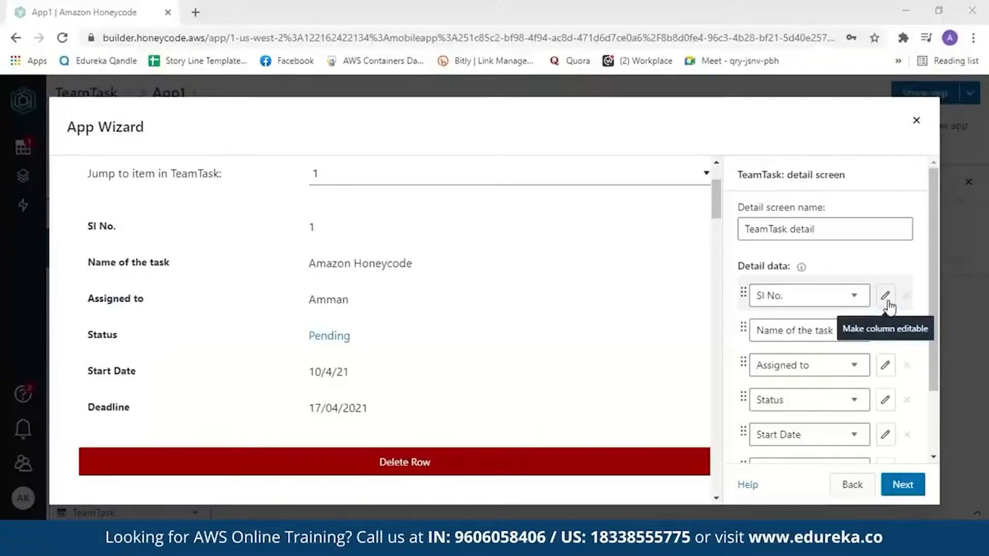
left_click(886, 366)
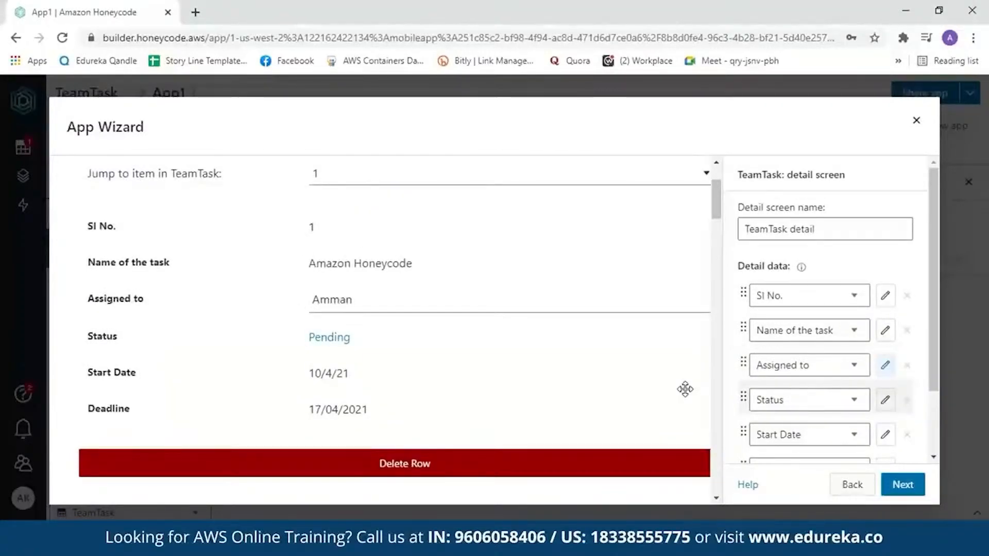
Make the remaining TeamTask detail columns editable: Name of the task, Sl No., Status, Start Date and Deadline.
left_click(886, 332)
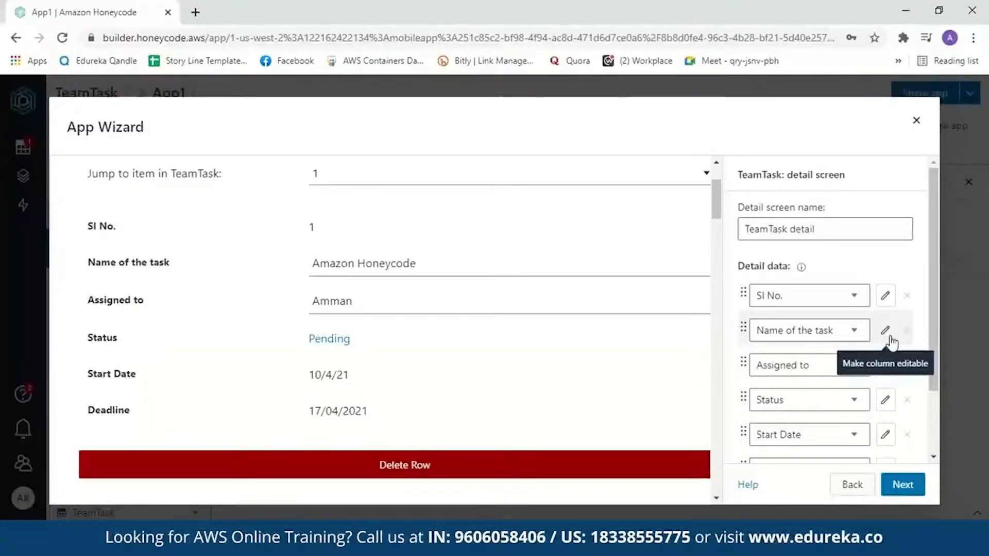
left_click(886, 295)
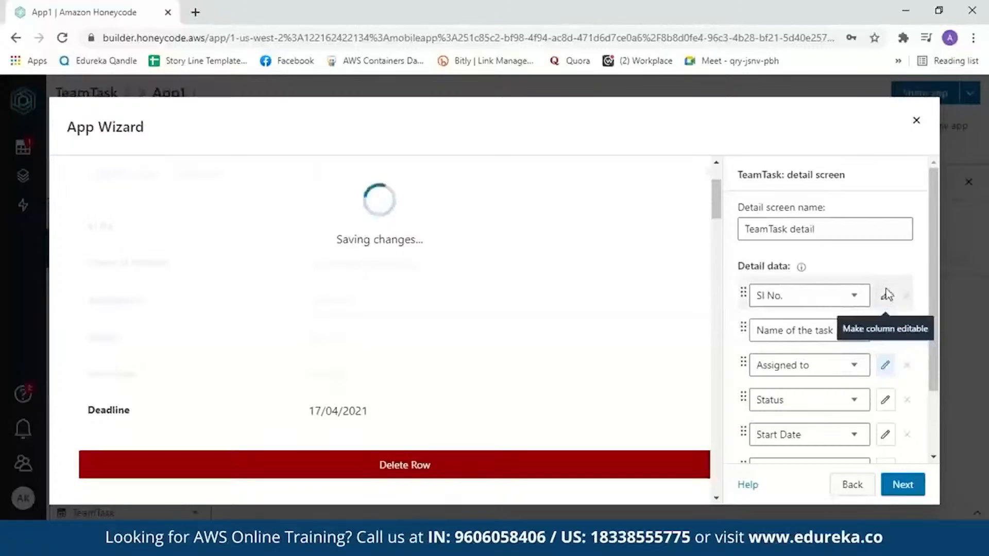
left_click(886, 400)
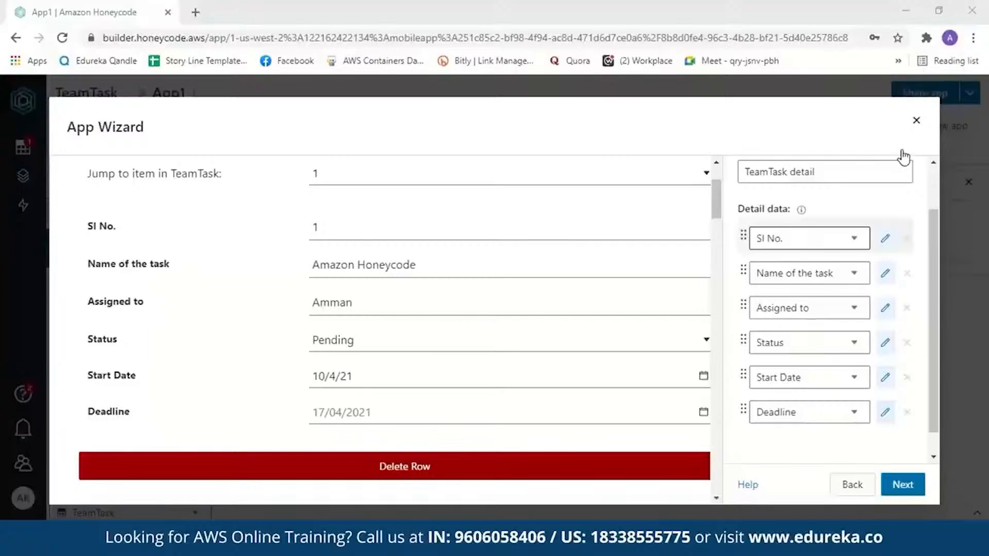
Proceed to the TeamTask form screen, review its form data and preview, and finish the screen setup.
left_click(904, 483)
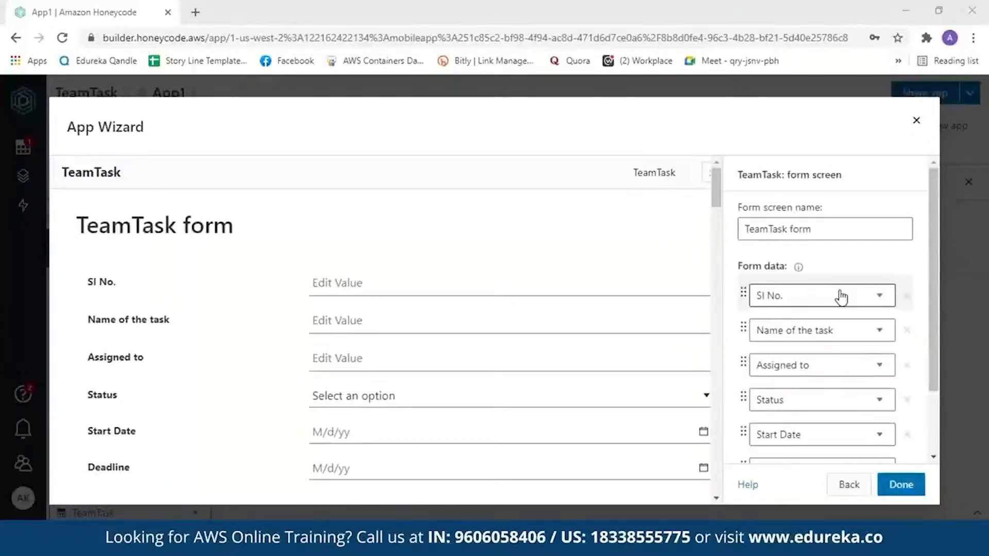
left_click(716, 203)
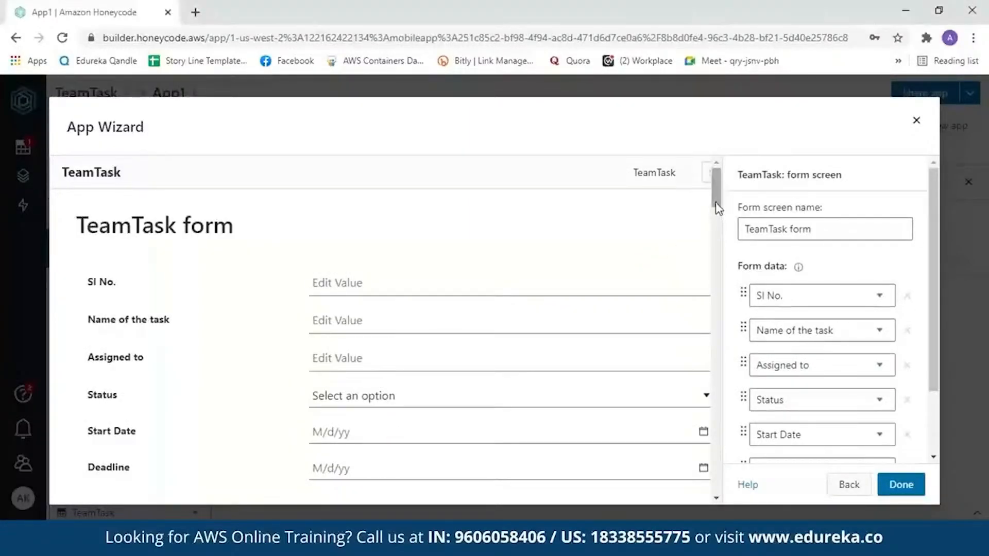
scroll(717, 203, "down", 1)
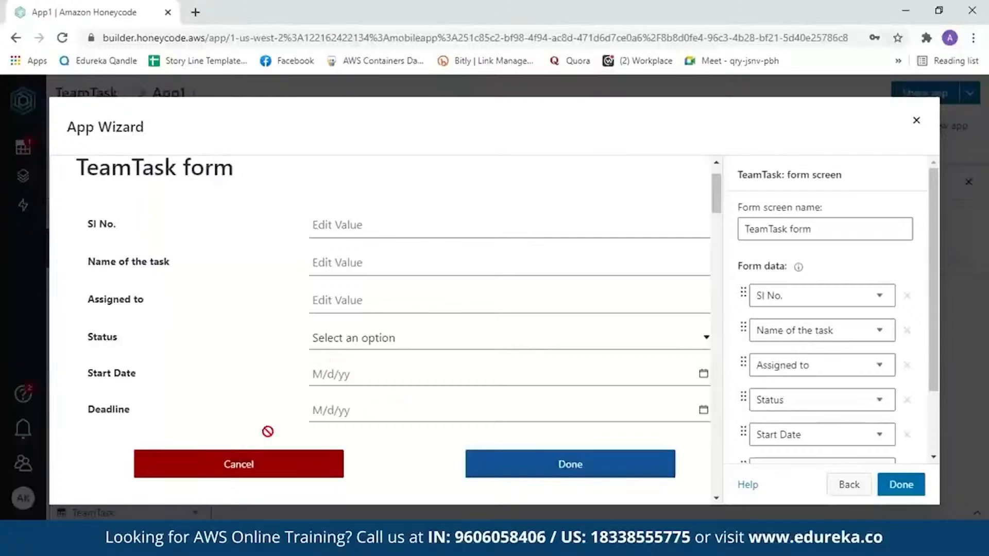
scroll(933, 330, "down", 1)
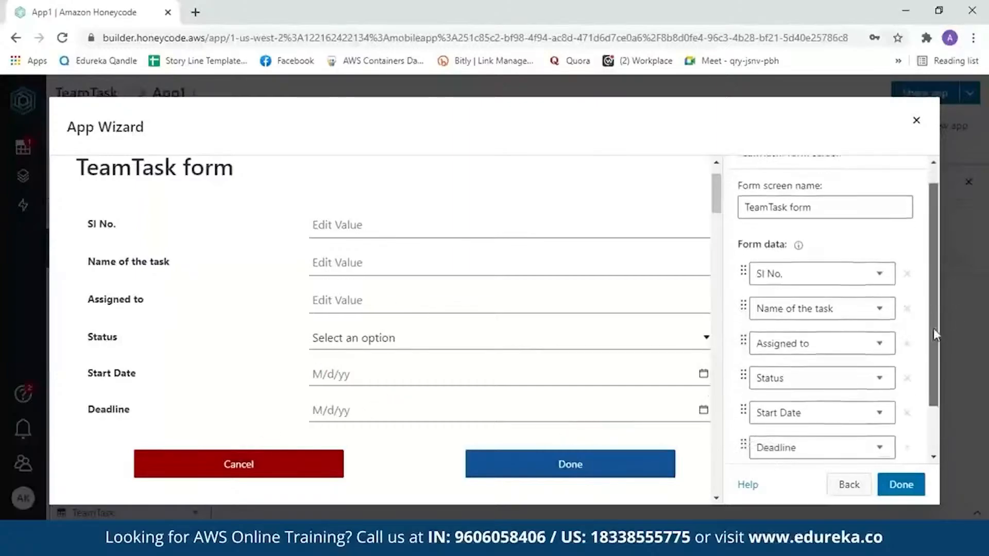
scroll(934, 329, "down", 2)
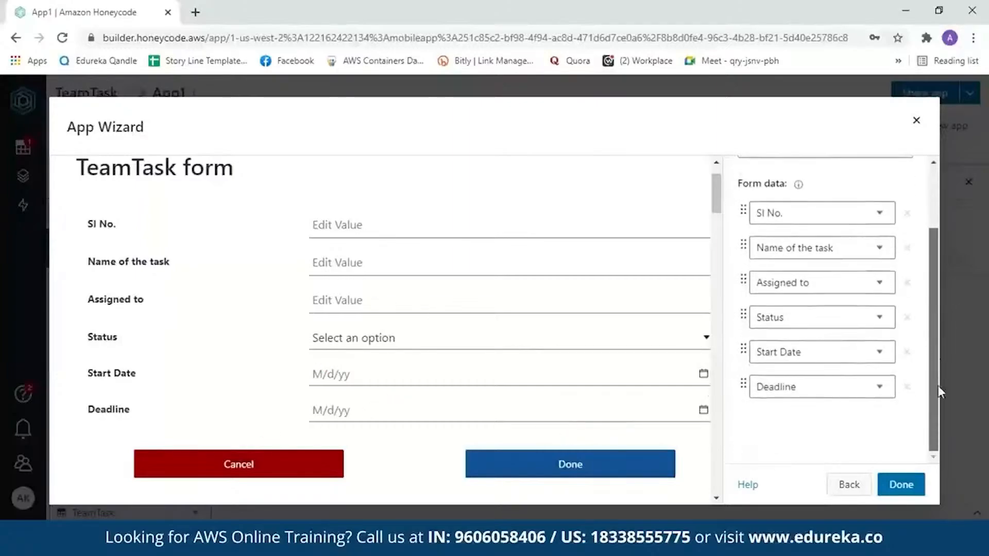
left_click(897, 487)
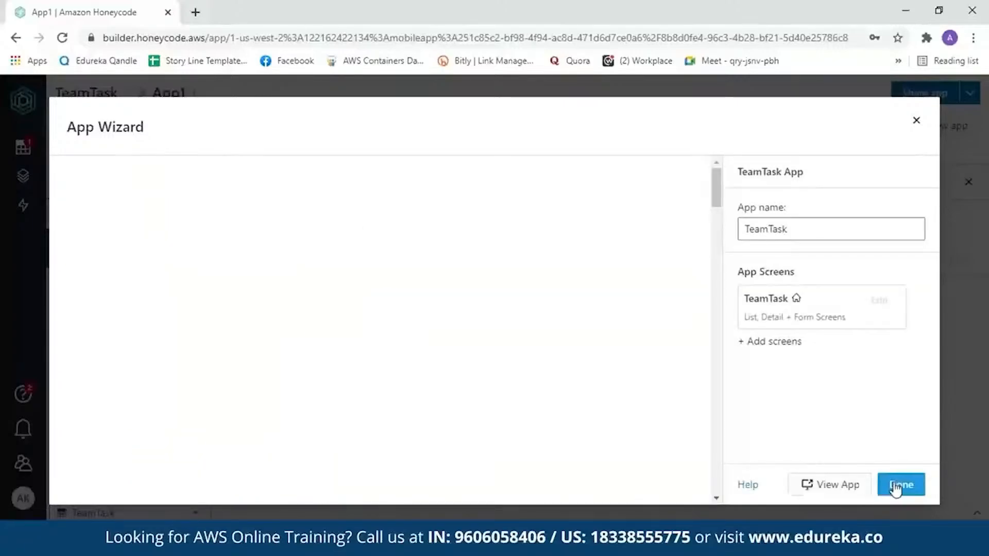
View the finished TeamTask app, check its task search and blank entry form, and return to the task list.
left_click(838, 487)
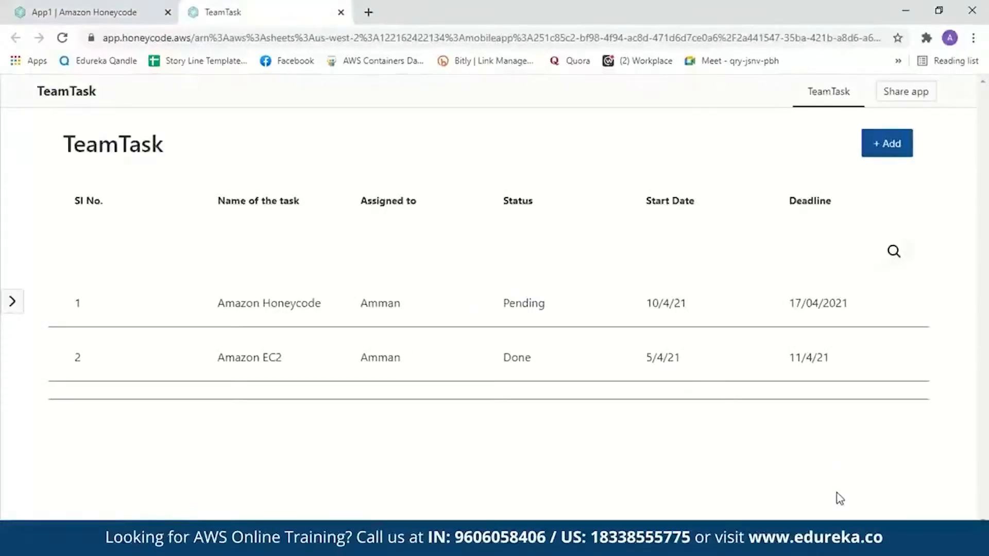
left_click(488, 256)
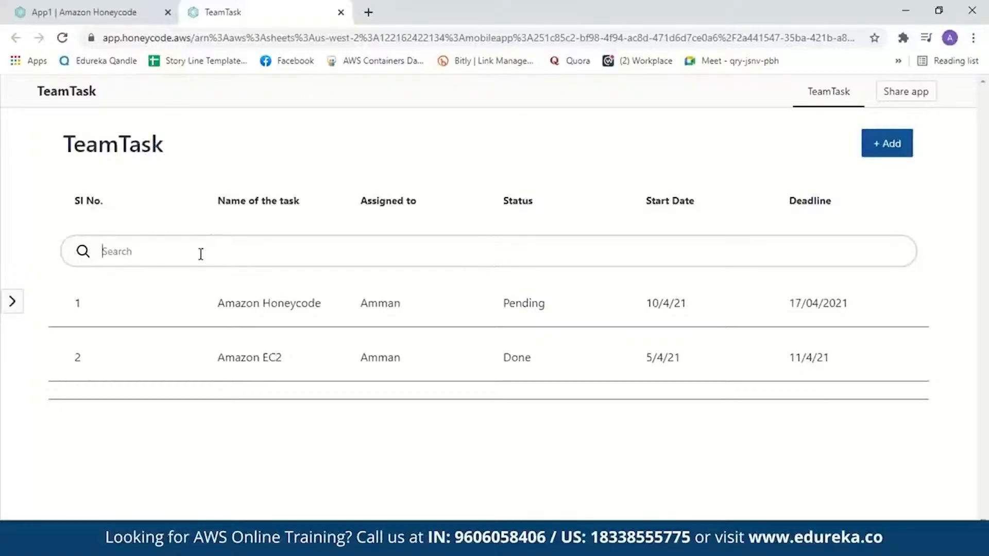
left_click(891, 148)
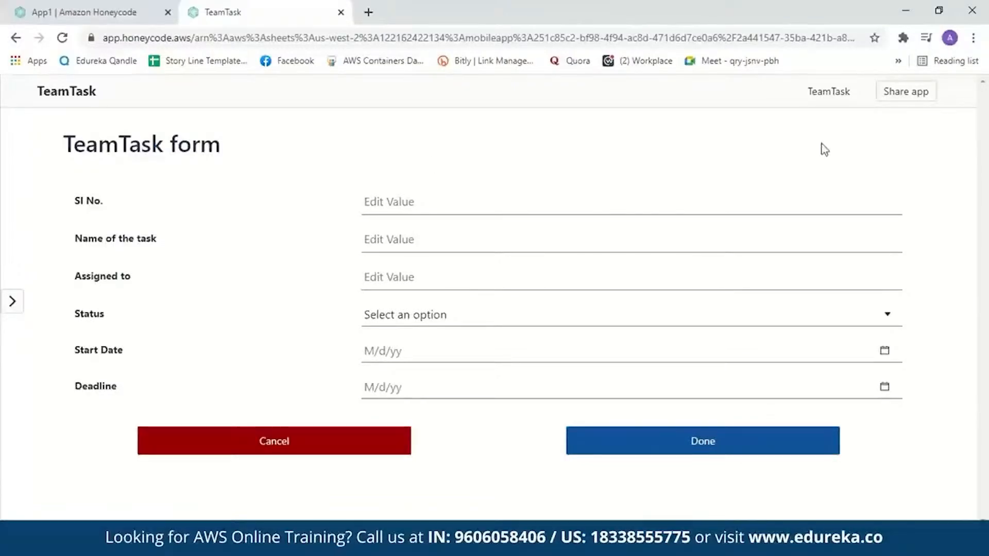
left_click(15, 39)
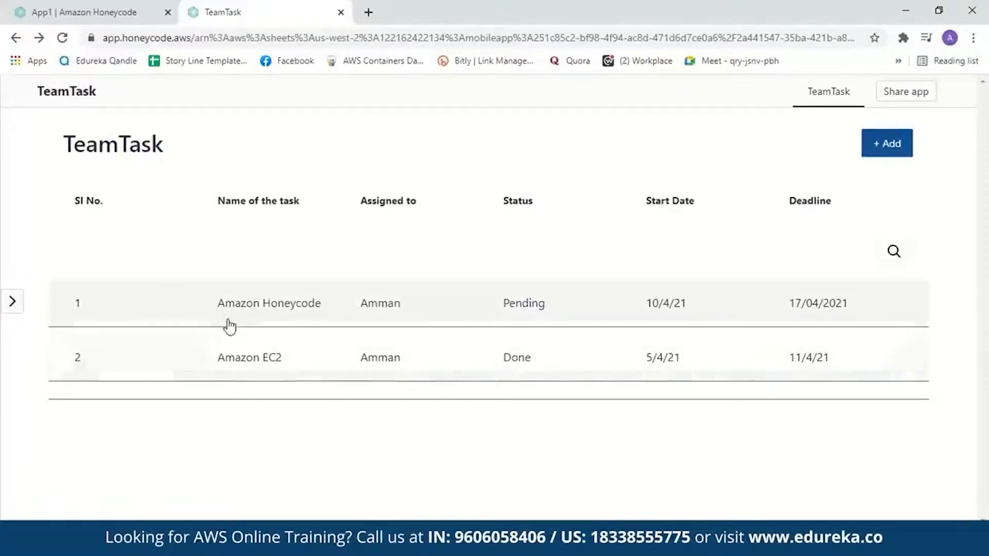
Set the Status of the Amazon Honeycode task to Done in its detail screen and return to the list.
left_click(232, 323)
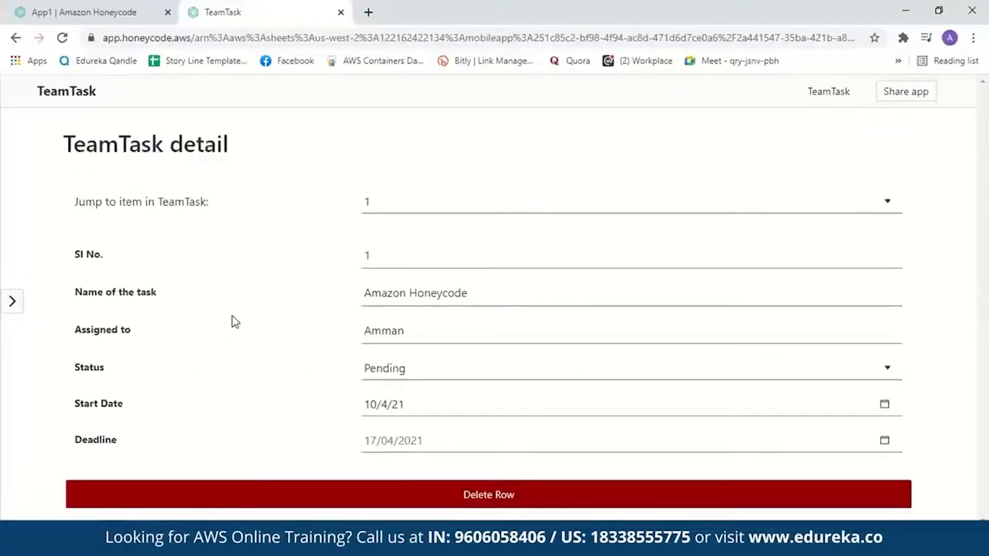
left_click(883, 371)
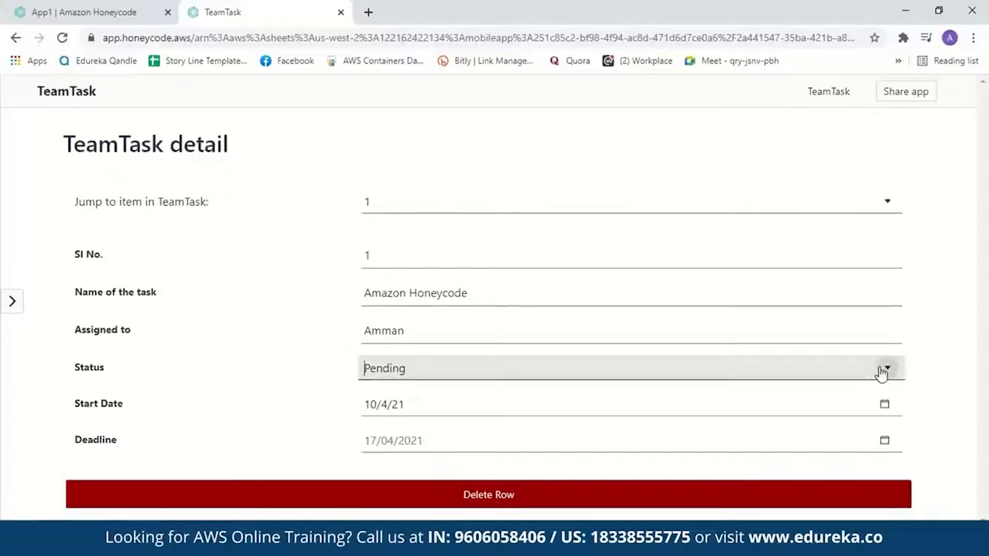
left_click(668, 426)
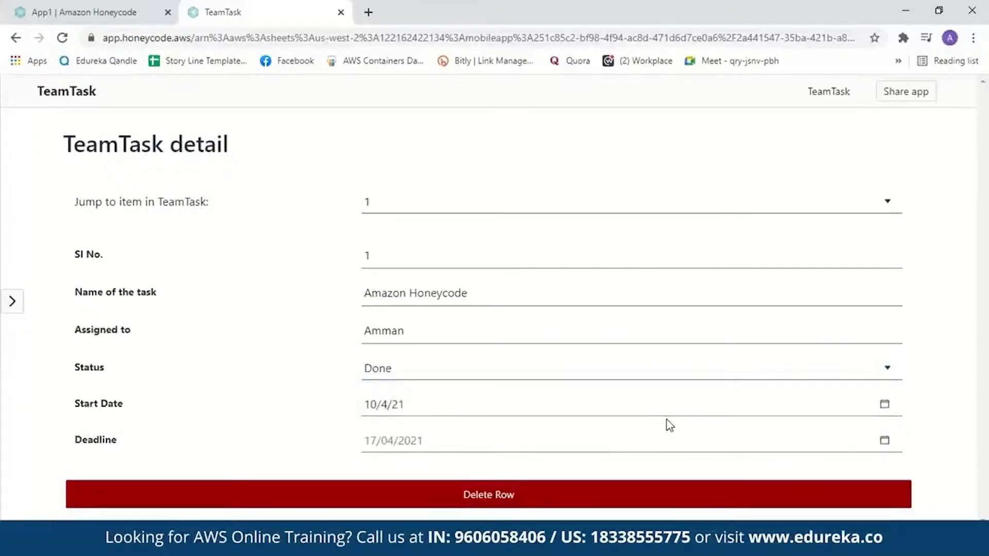
left_click(16, 38)
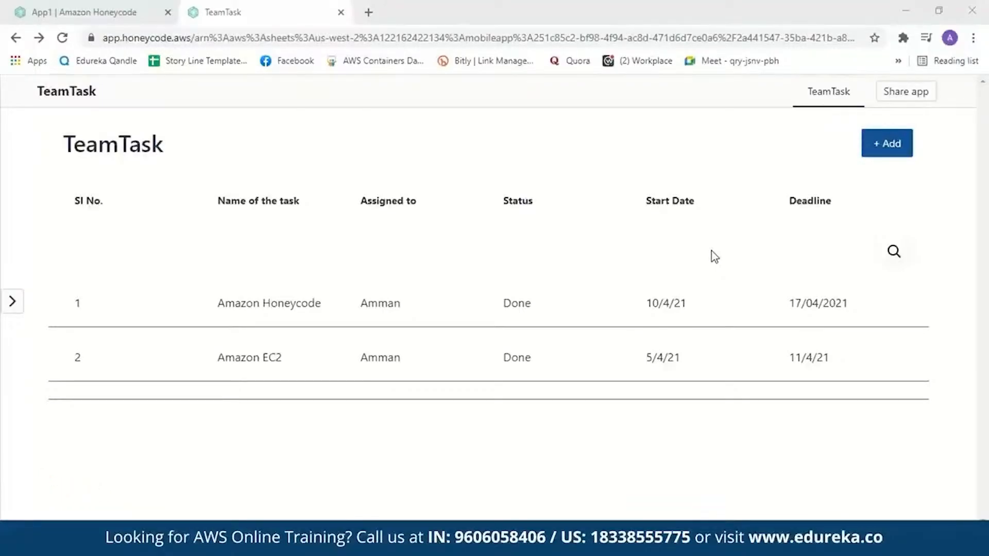
Switch back to the Honeycode builder and close the app wizard to continue in the app editor.
left_click(92, 10)
left_click(916, 124)
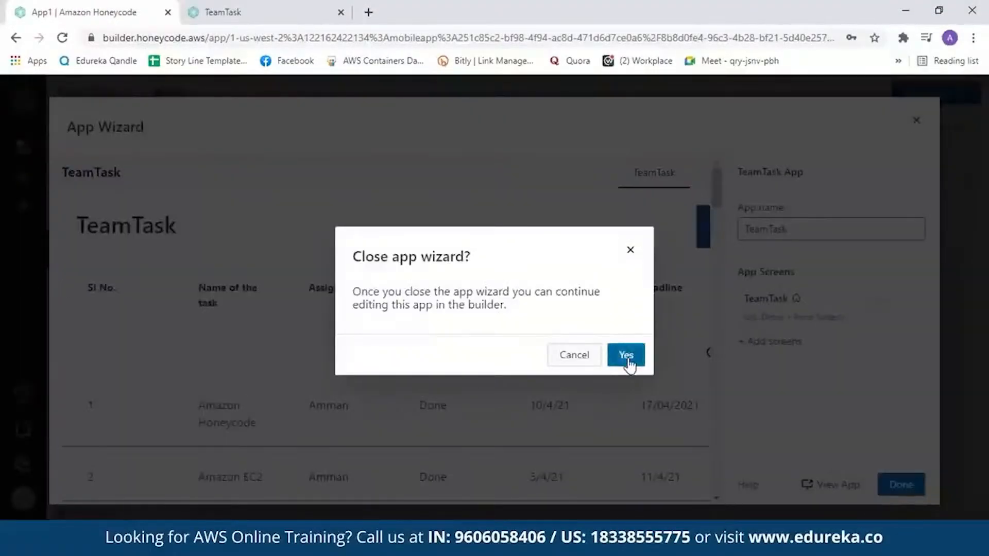
left_click(627, 357)
Create a new automation, dismiss its introduction, collapse the trigger block and show the actions that can be added.
left_click(20, 208)
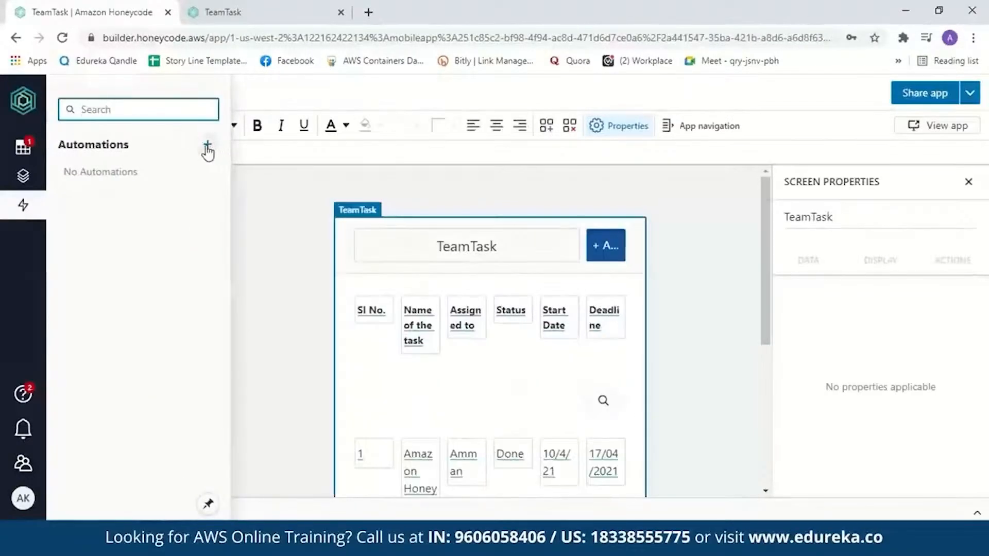
left_click(208, 146)
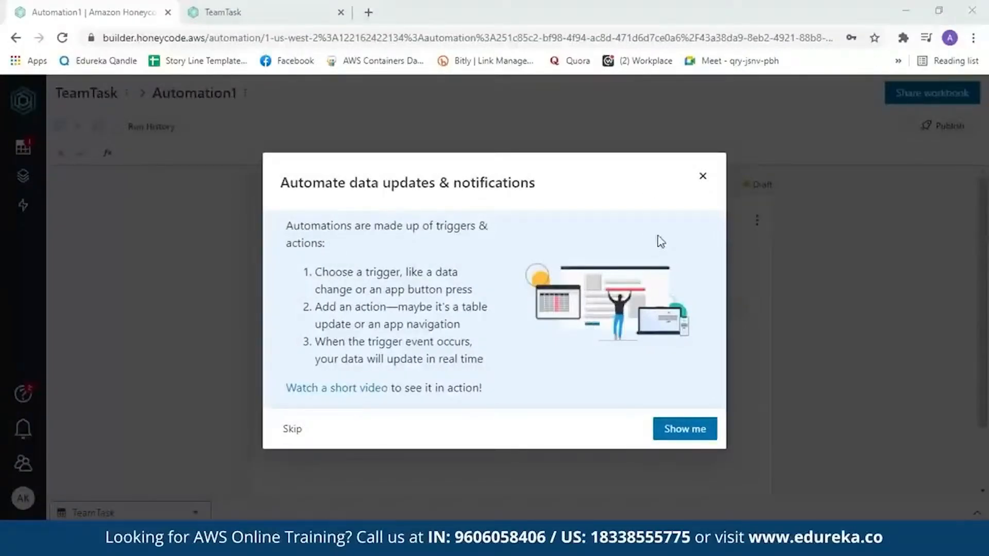
left_click(702, 176)
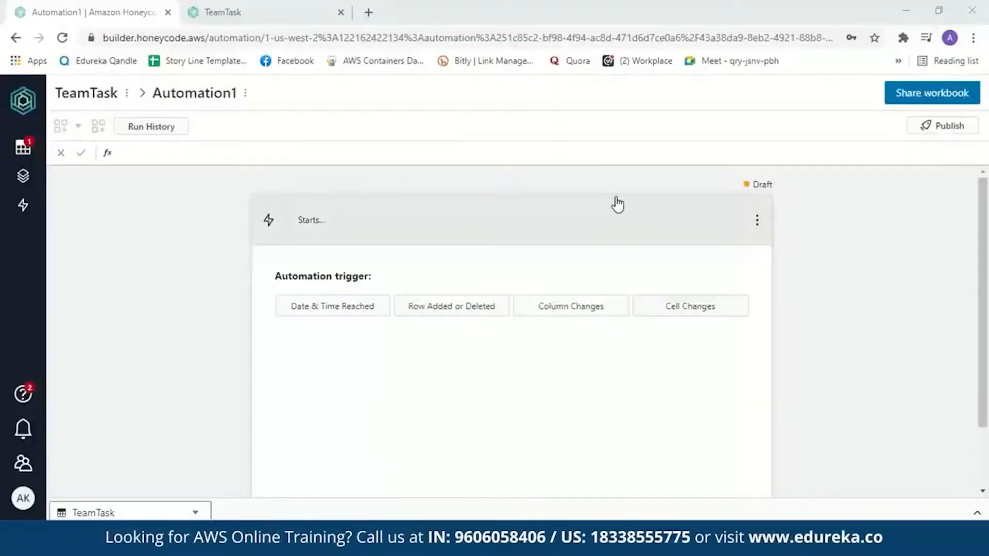
left_click(322, 227)
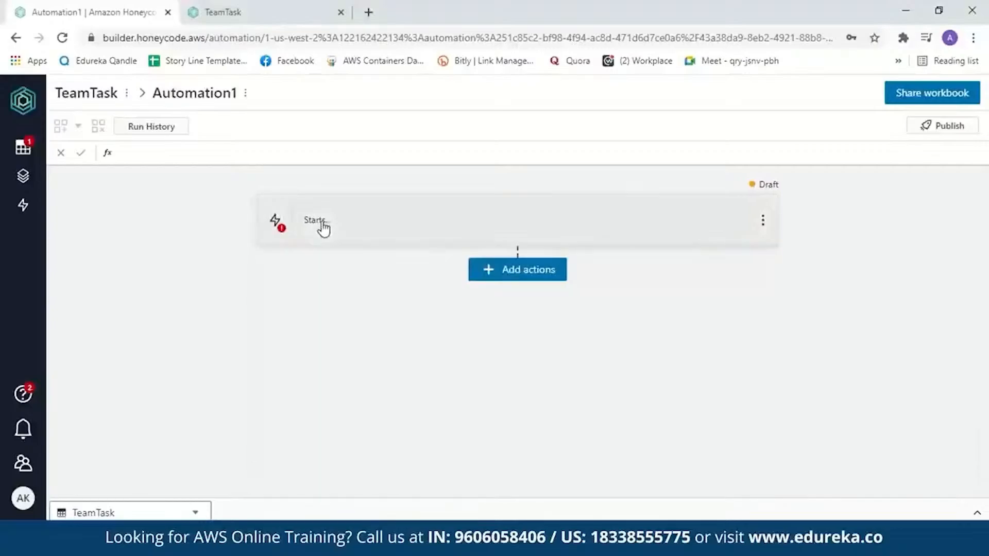
left_click(507, 274)
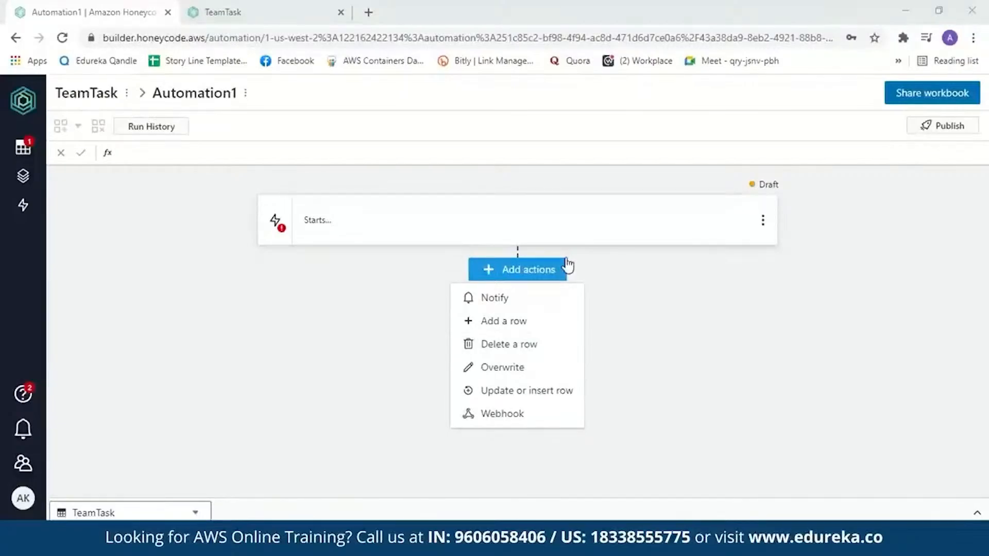
Switch to the running TeamTask app, look at its sharing settings and close them without adding a contact.
left_click(221, 17)
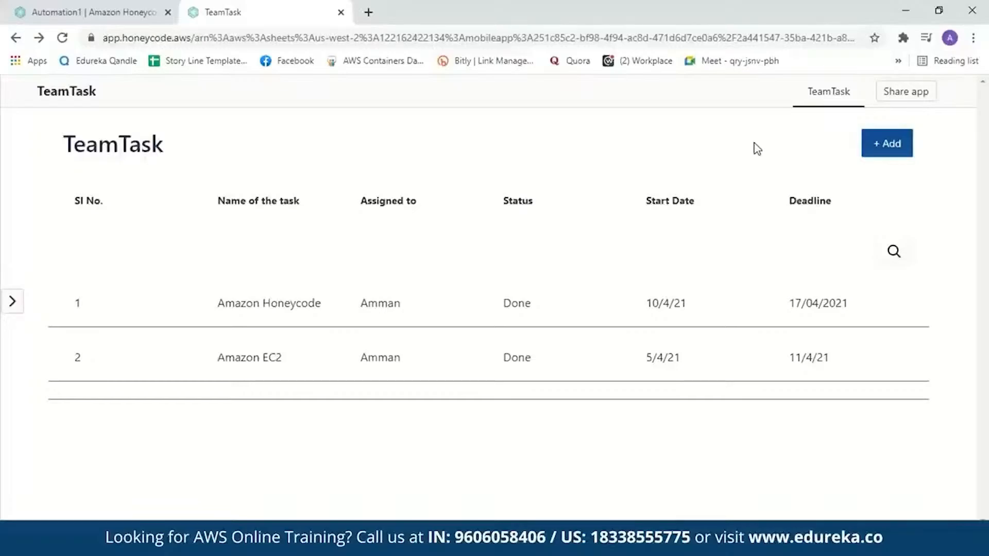
left_click(902, 95)
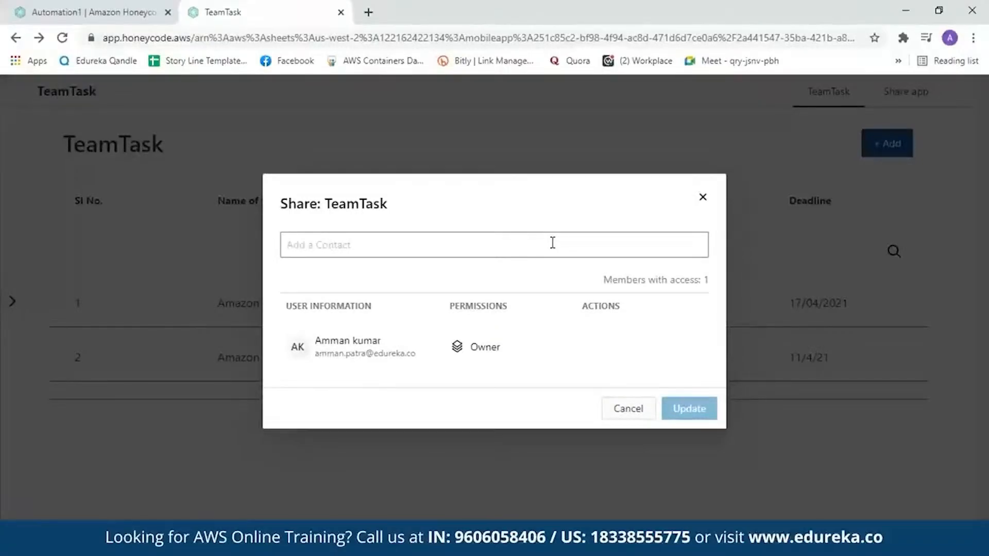
left_click(621, 408)
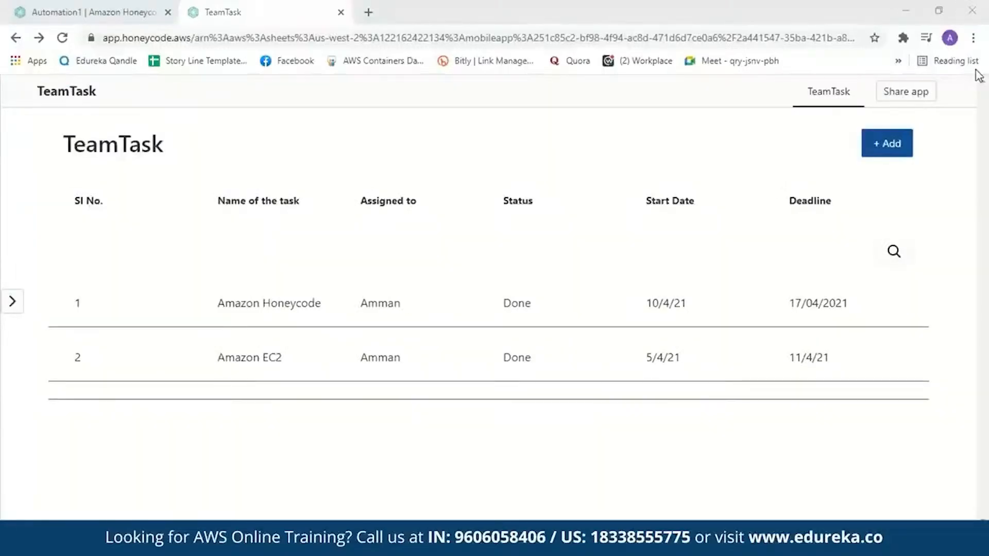